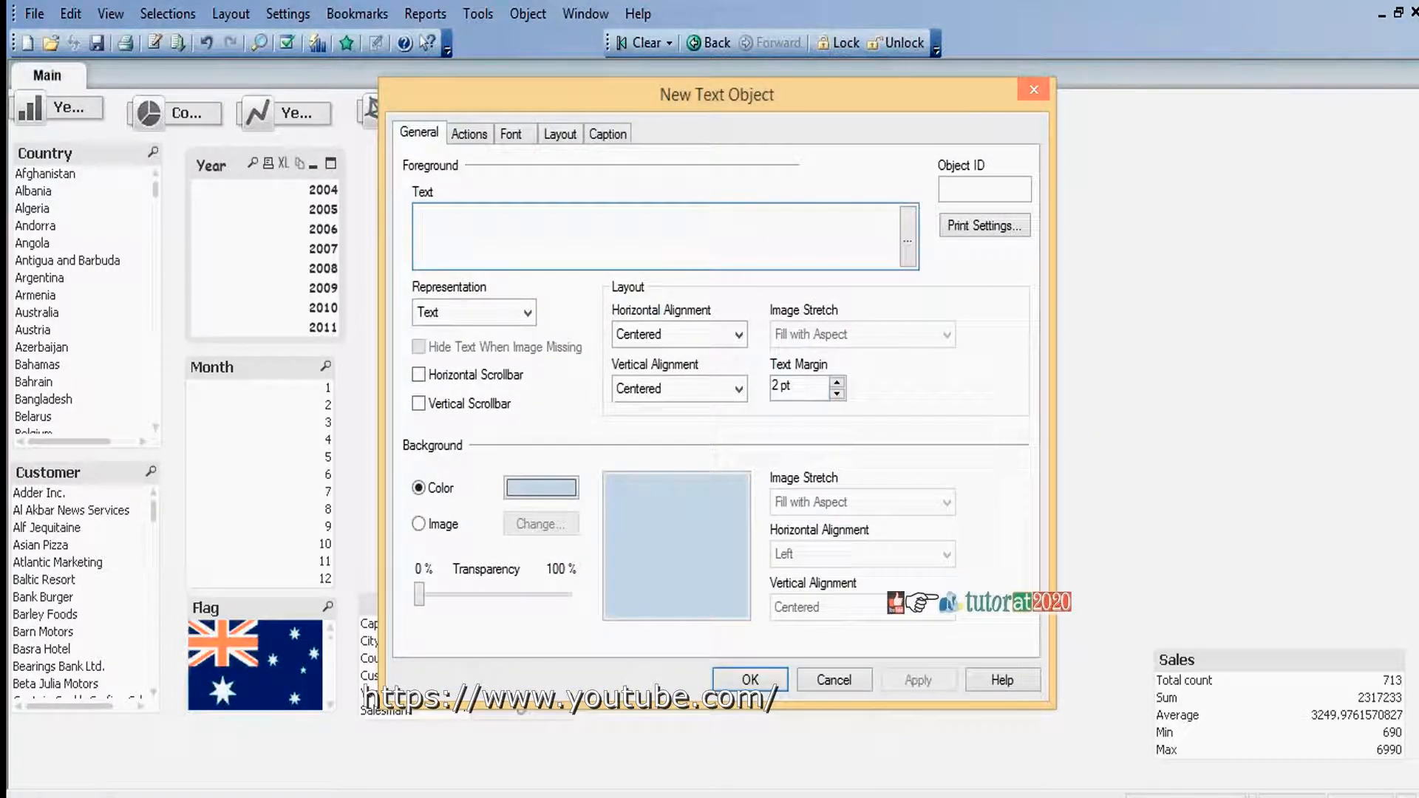
Create a text object on the sheet containing the text "Sales Dashboard".
text(Sales)
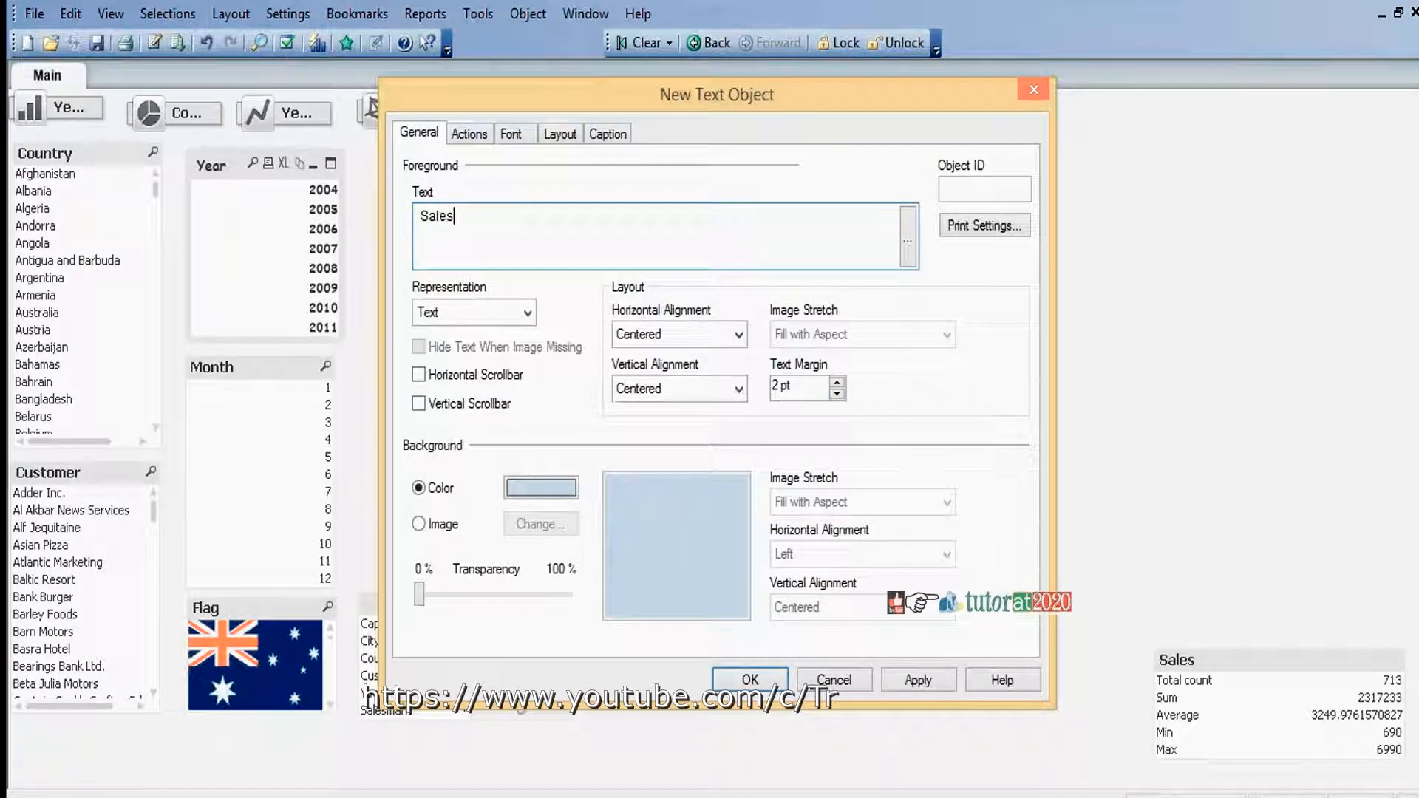
text( Das)
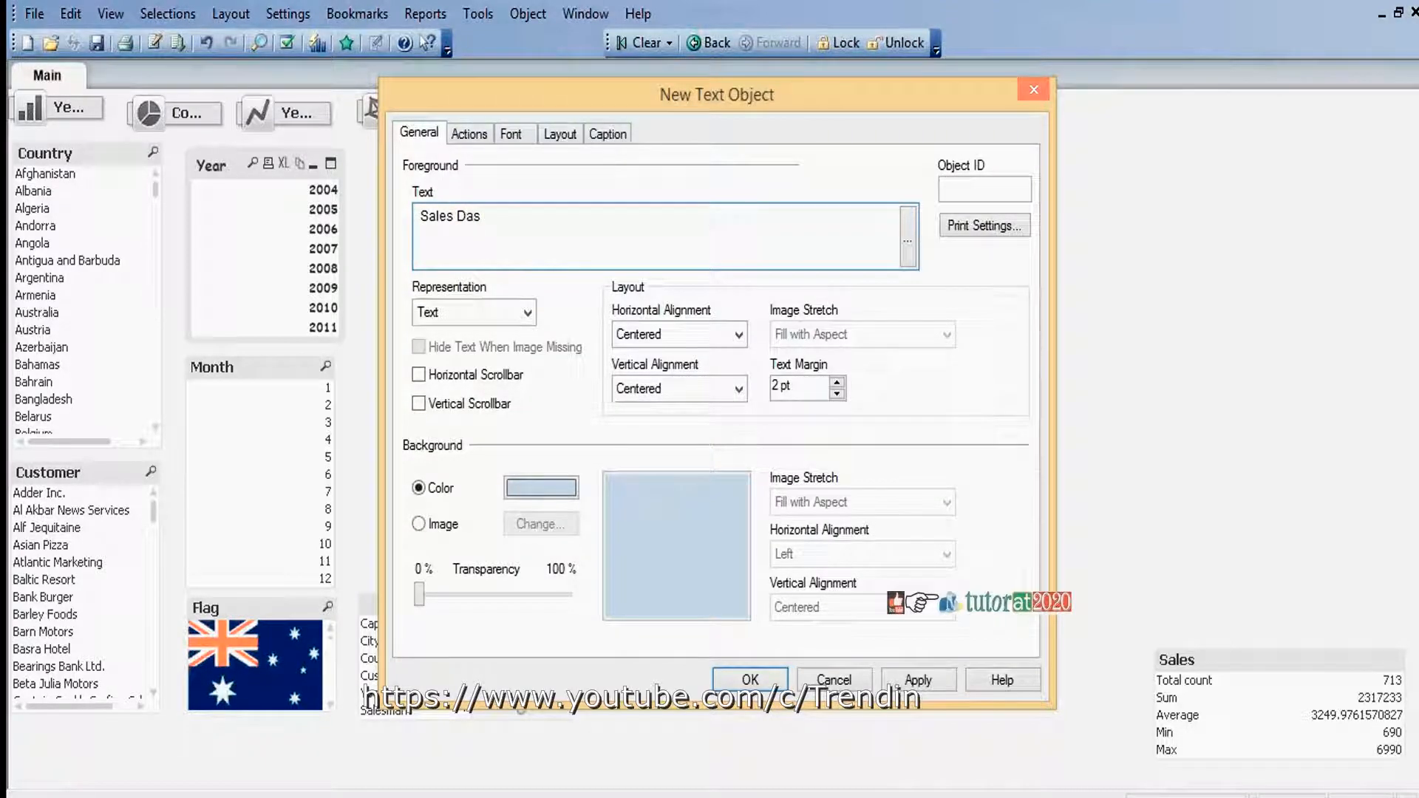
text(hboard)
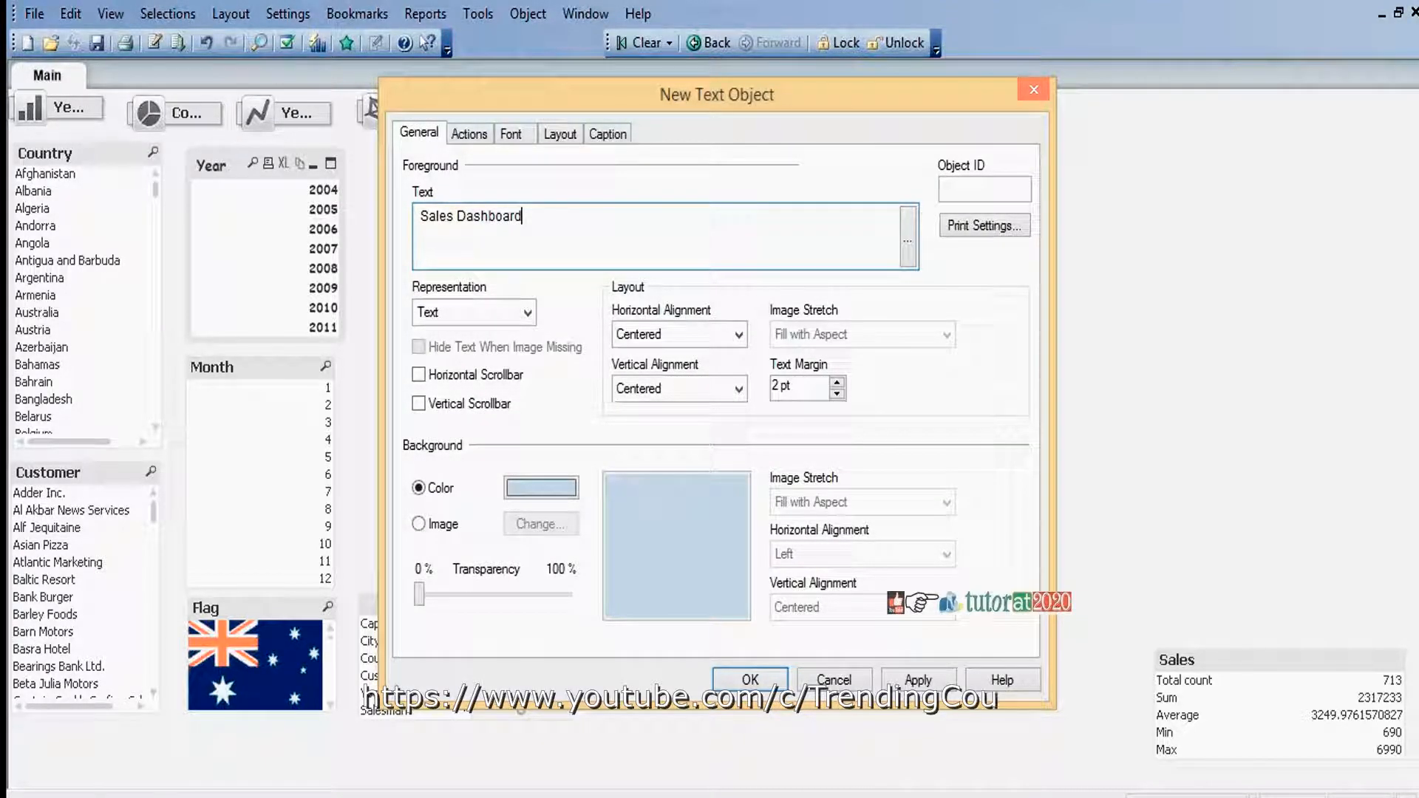
click(749, 678)
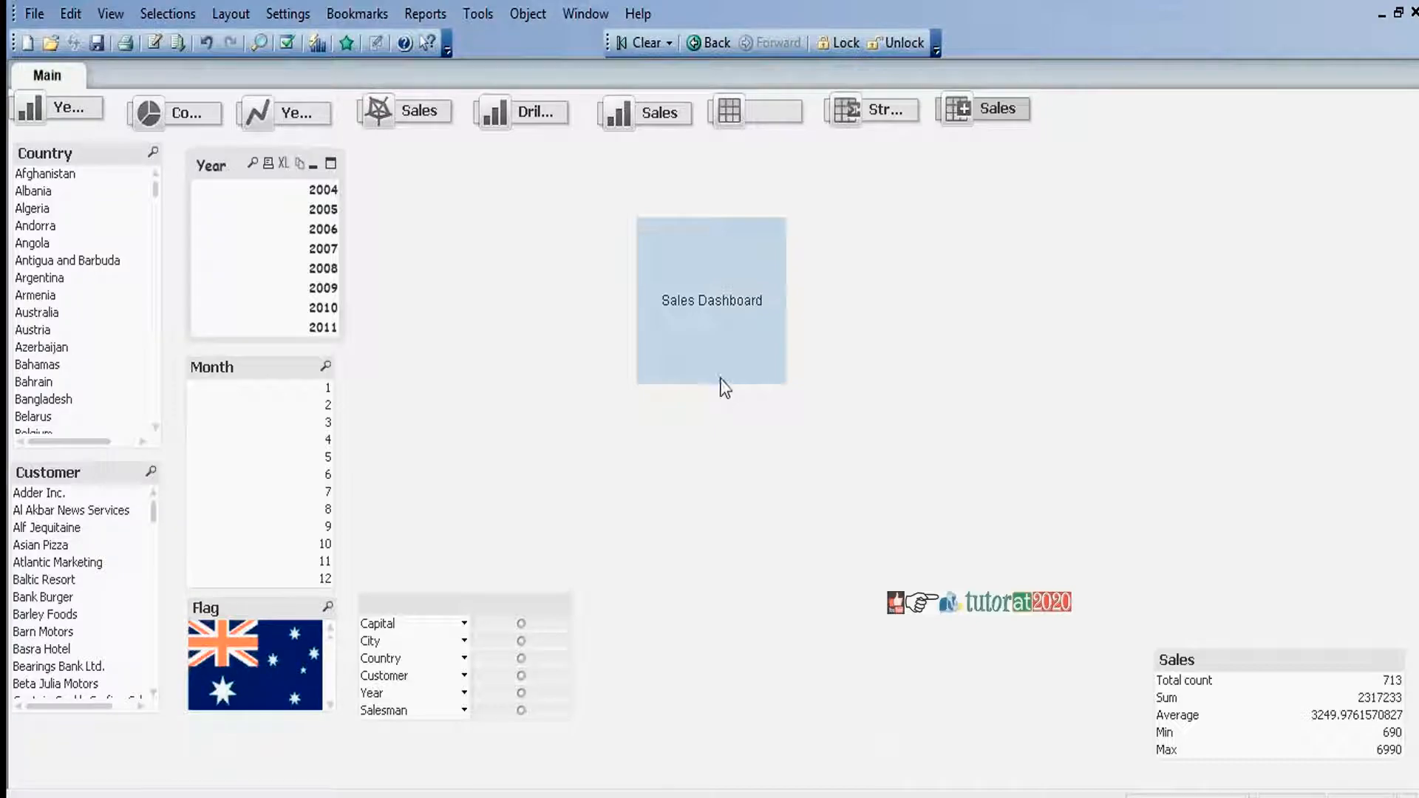
Make the Sales Dashboard text object shorter and wider, and place it in the sheet's upper-right corner above the Sales statistics box.
drag(720, 383, 735, 293)
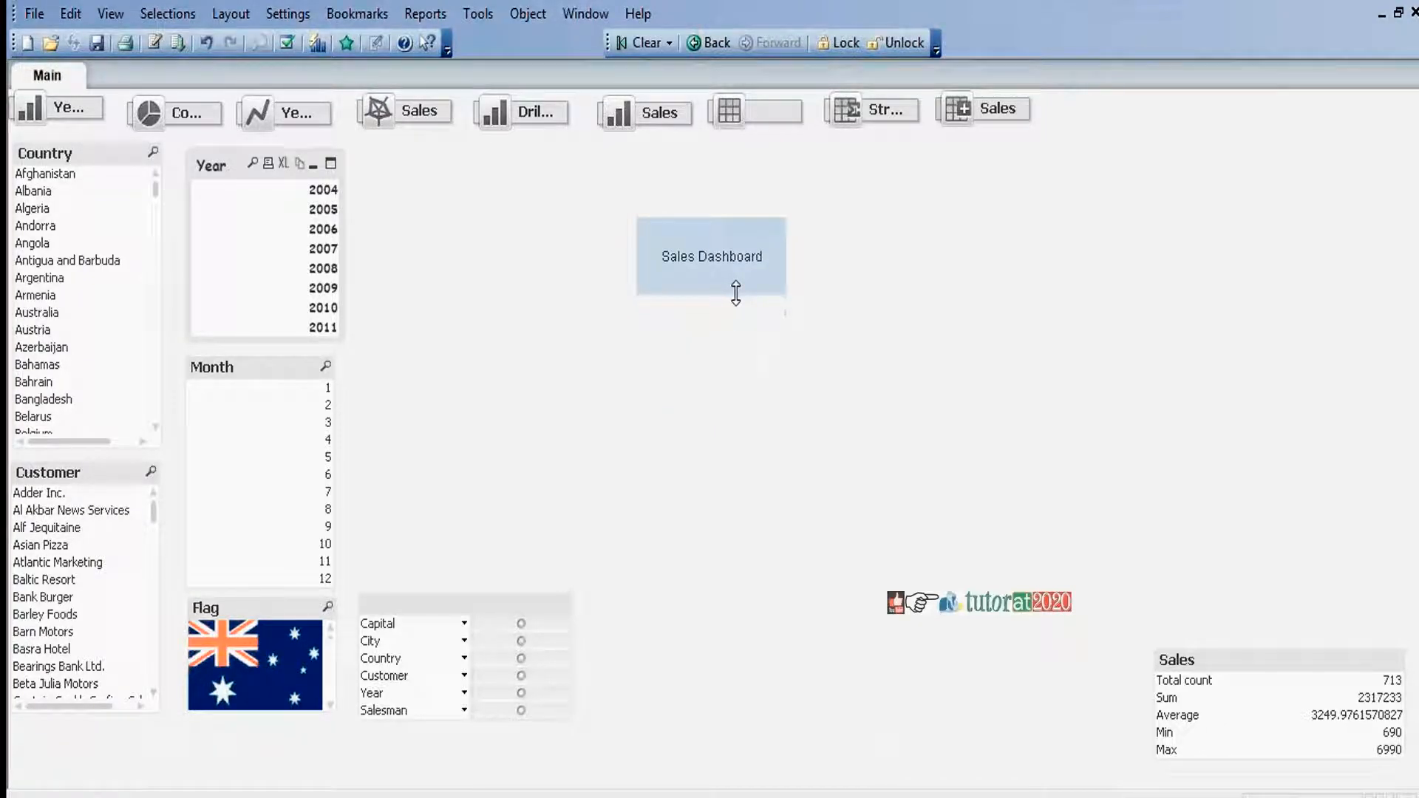
drag(787, 254, 885, 257)
drag(791, 232, 1306, 112)
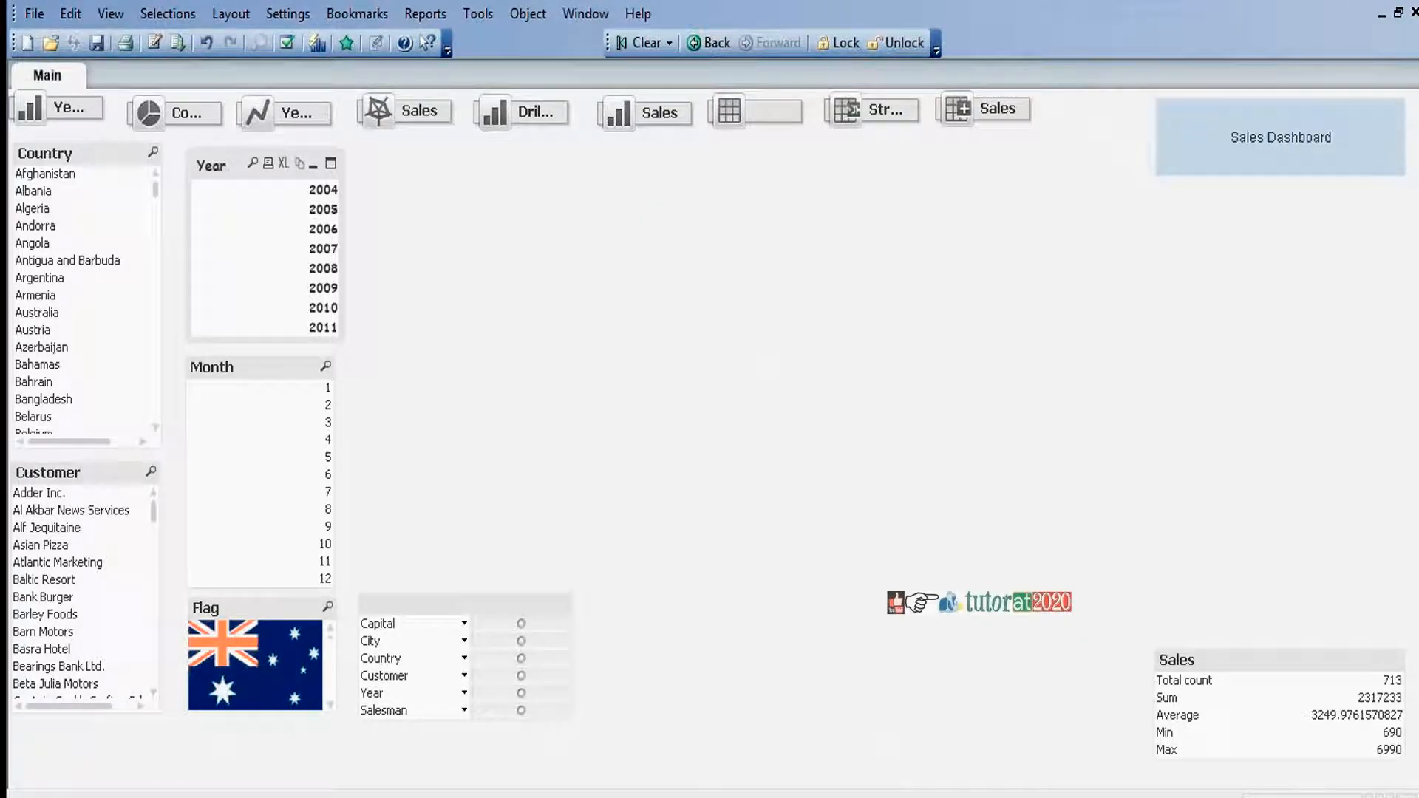
Give the Sales Dashboard text object a solid dark navy background, RGB 0, 0, 64.
right_click(1280, 113)
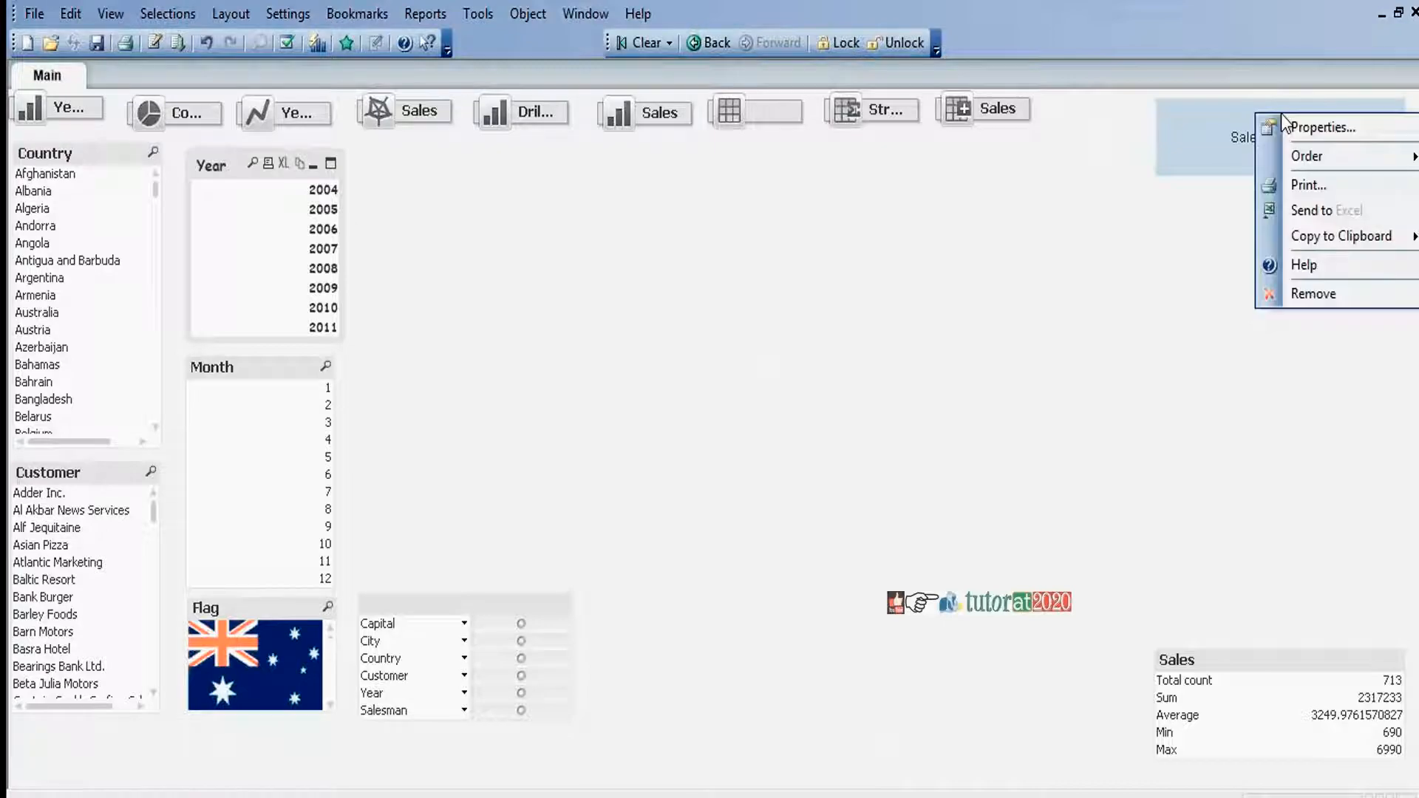
click(1323, 127)
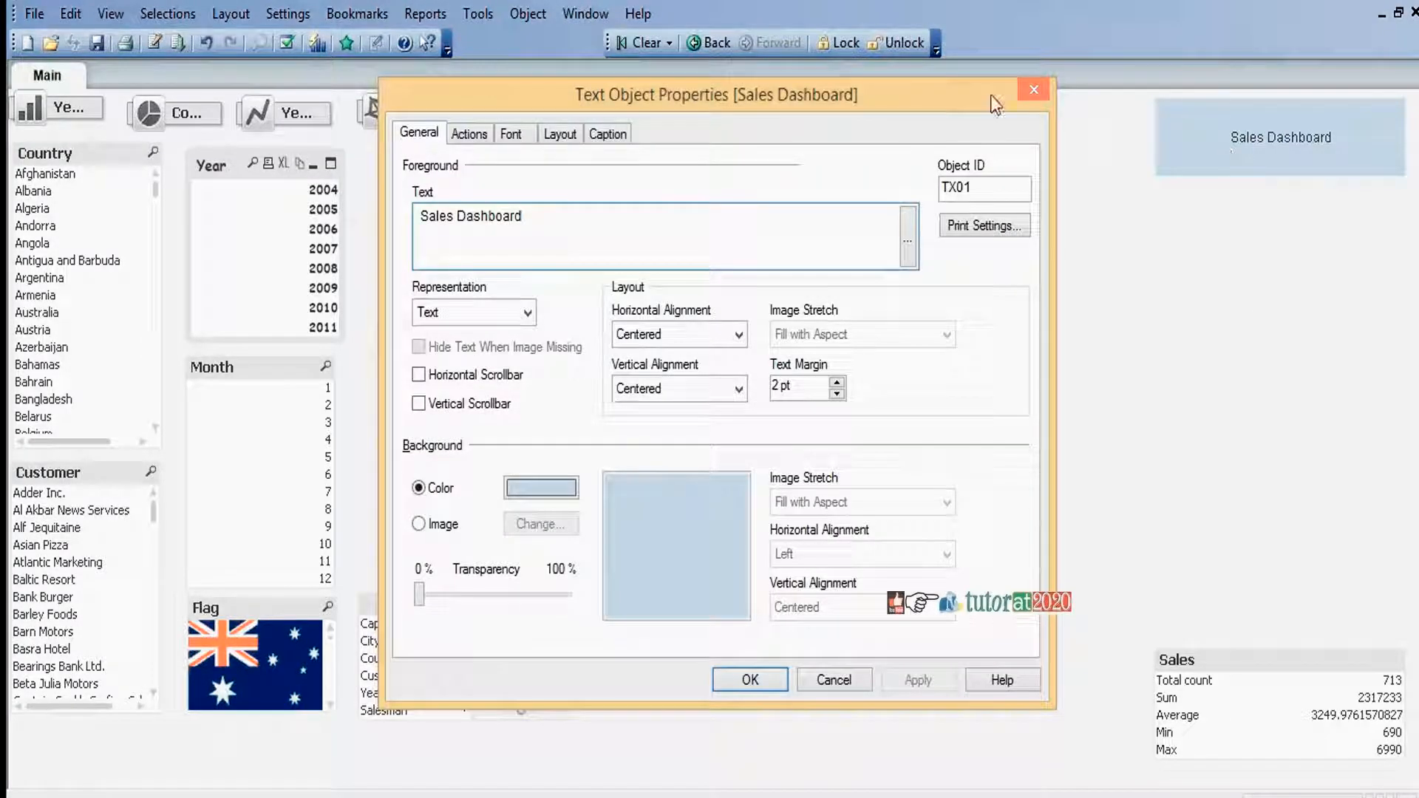
drag(905, 82, 841, 94)
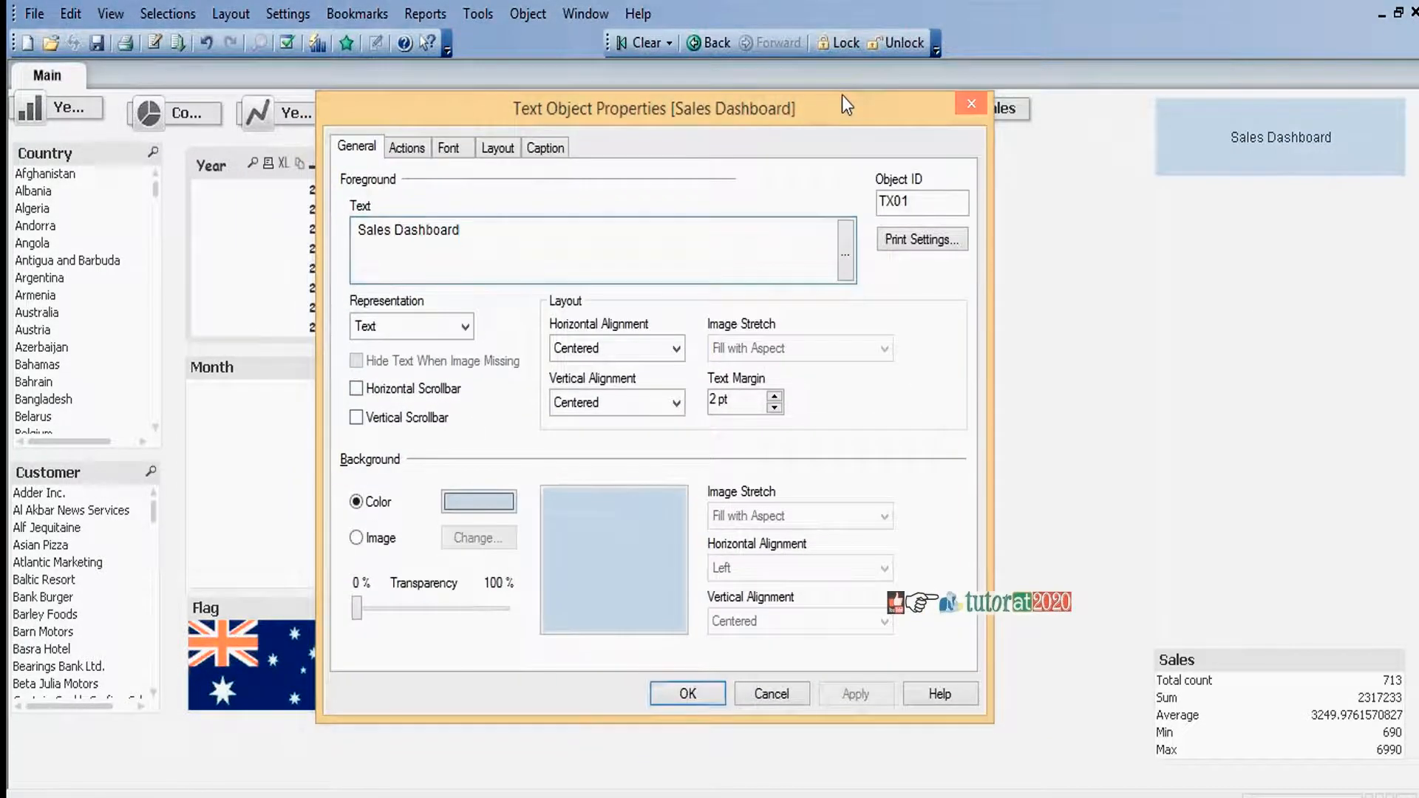
click(480, 501)
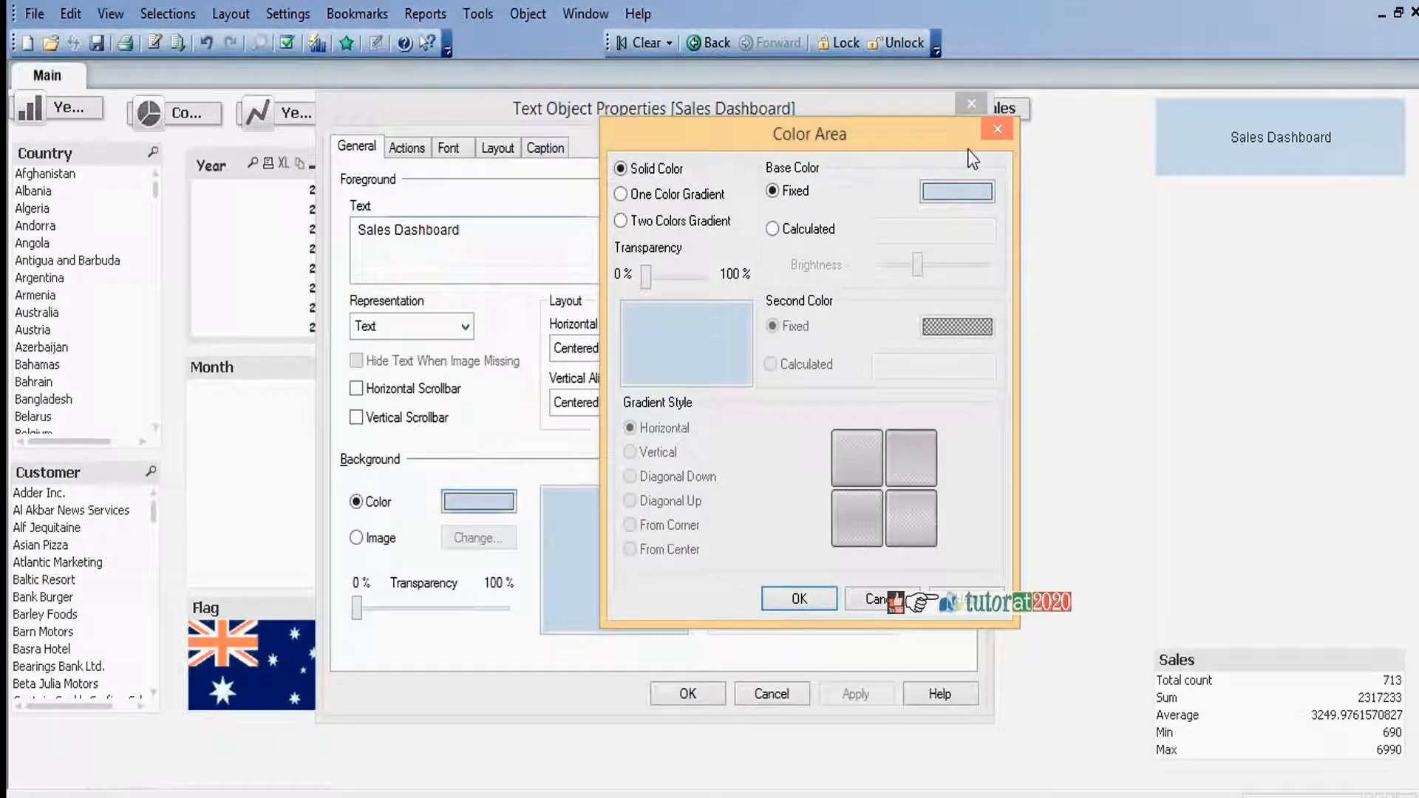
click(950, 189)
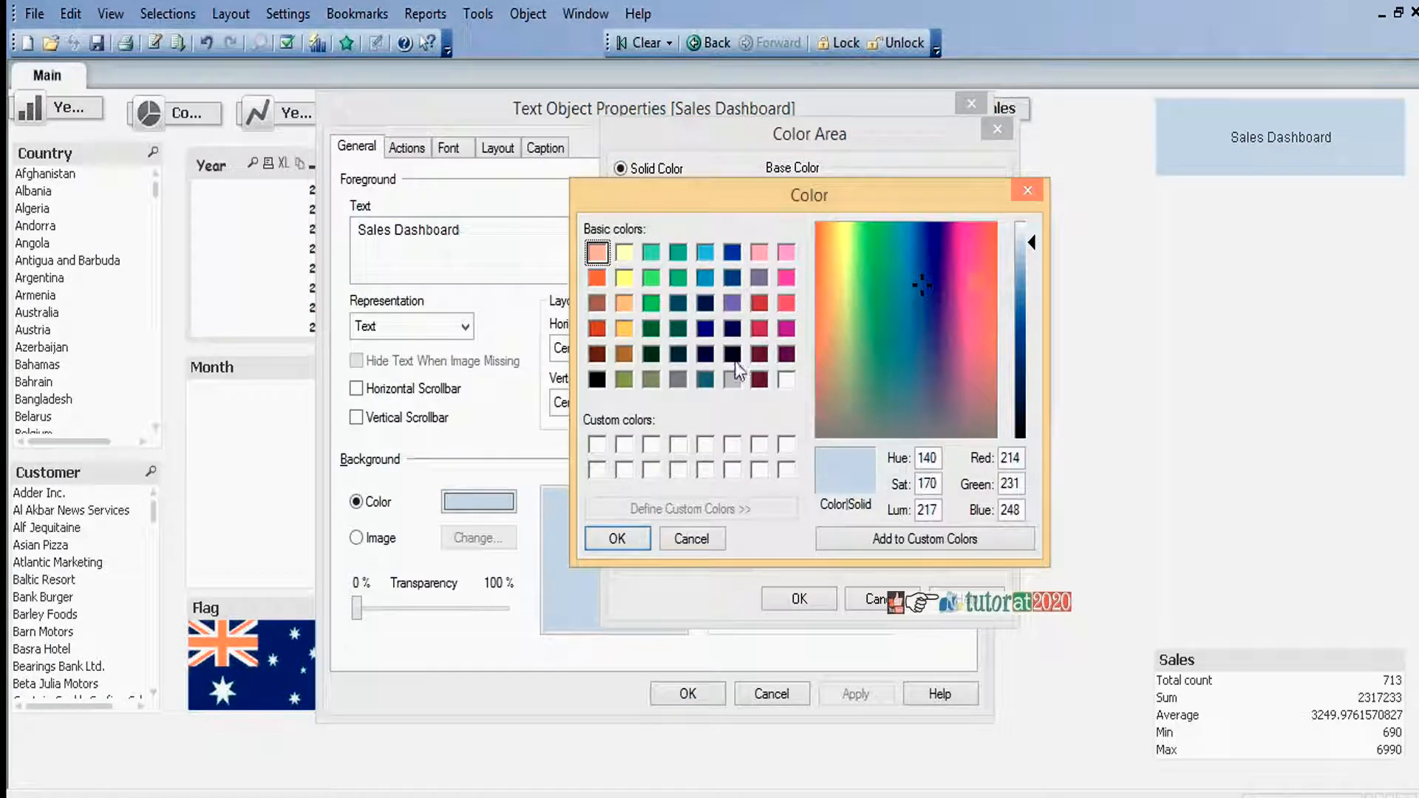
click(732, 354)
click(616, 539)
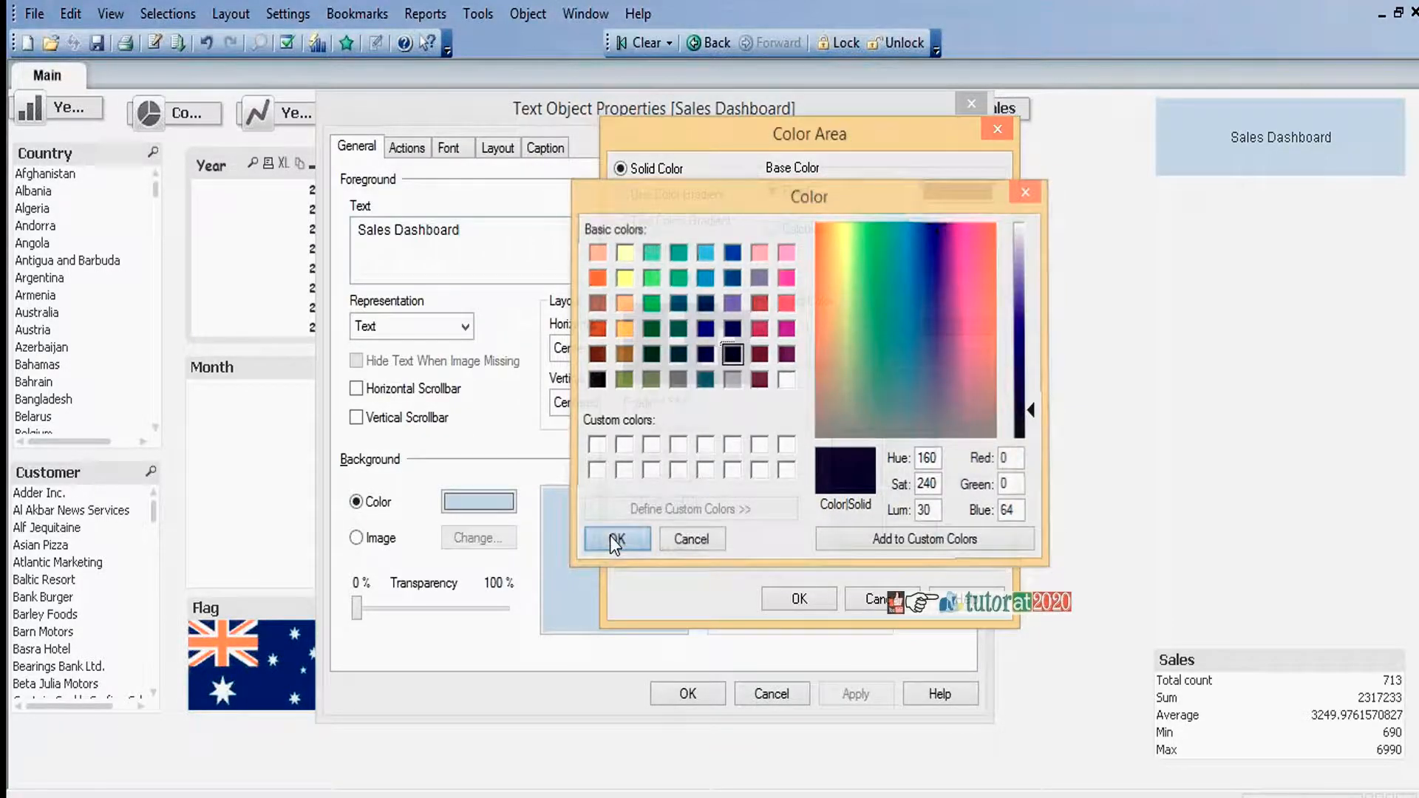
click(809, 594)
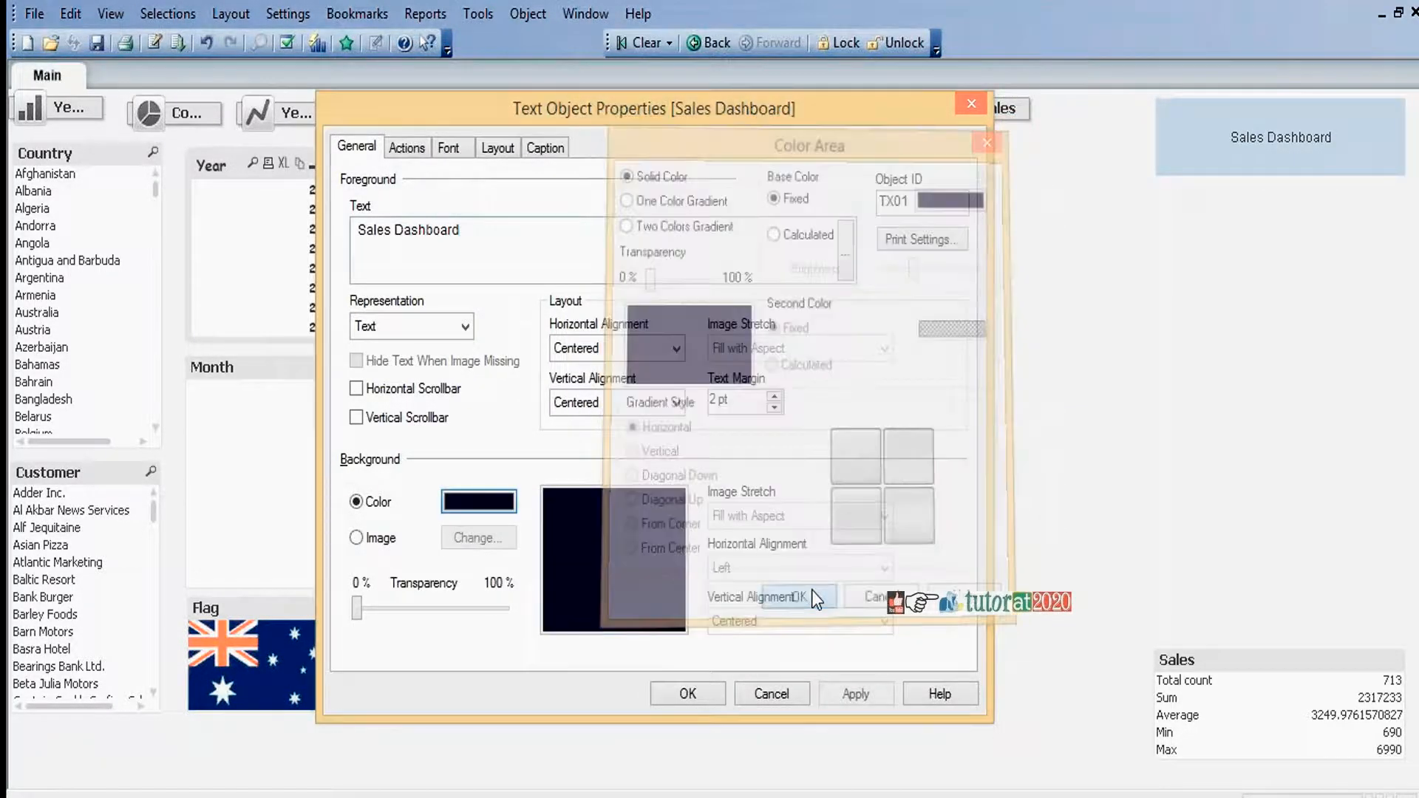
Format the Sales Dashboard text in bold at size 12 with a solid white font color.
click(450, 148)
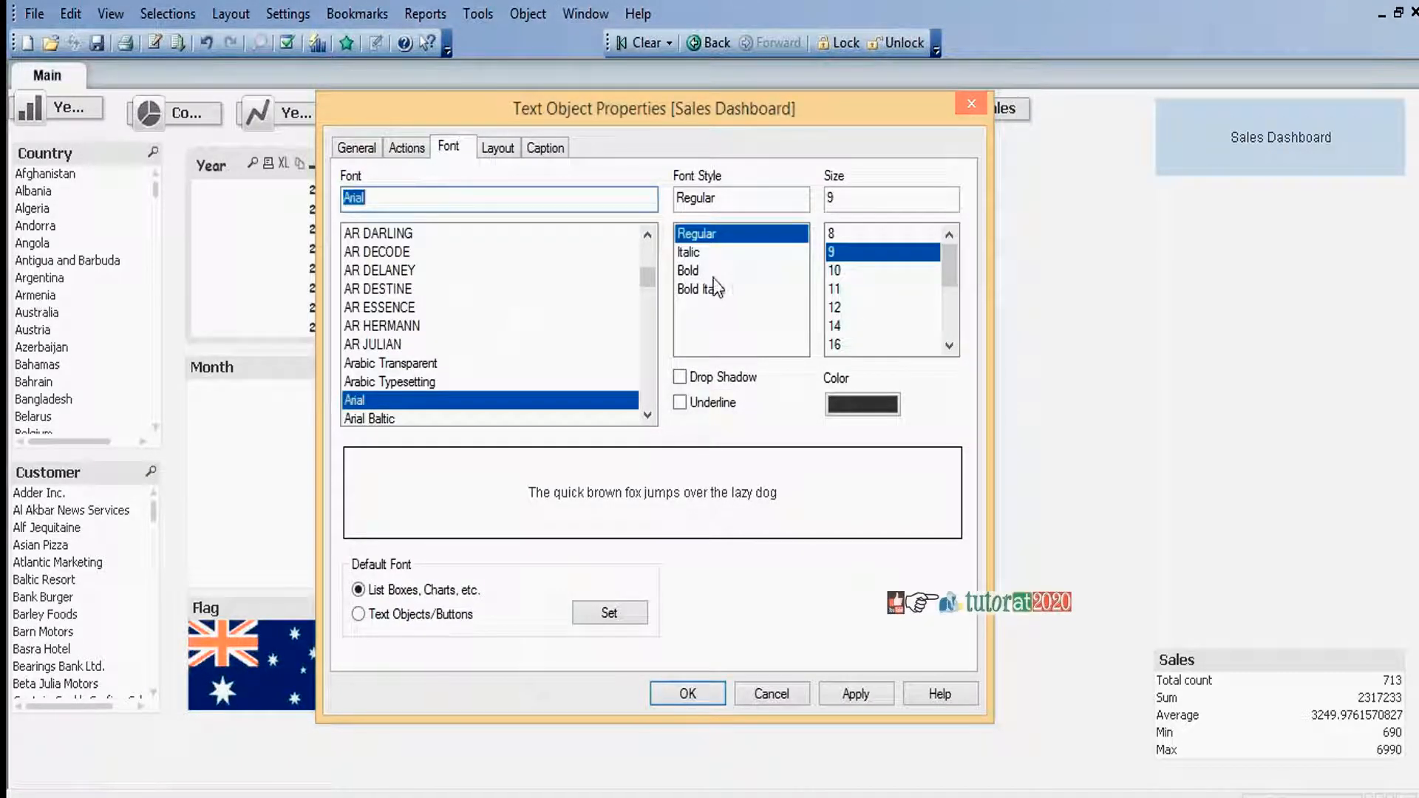
click(711, 272)
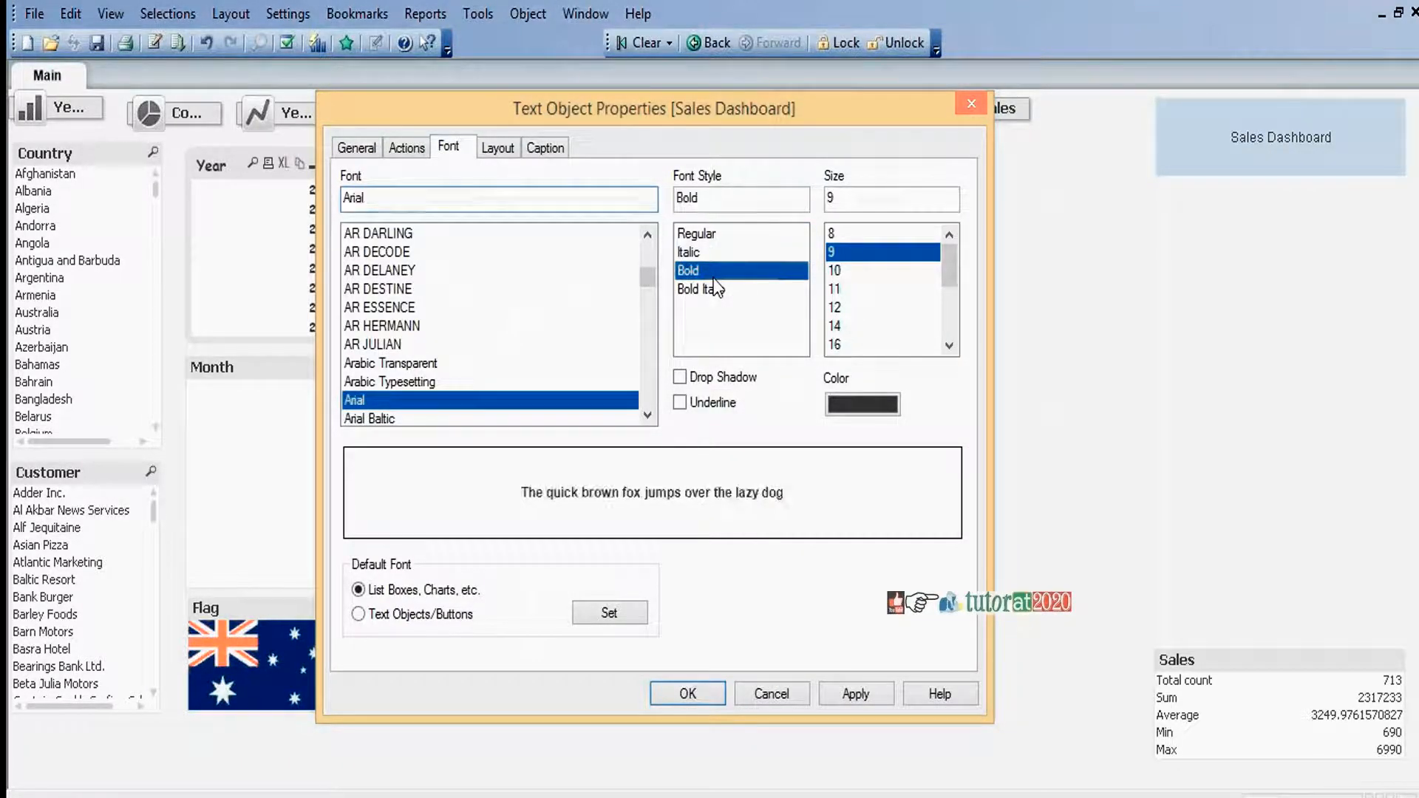
click(841, 309)
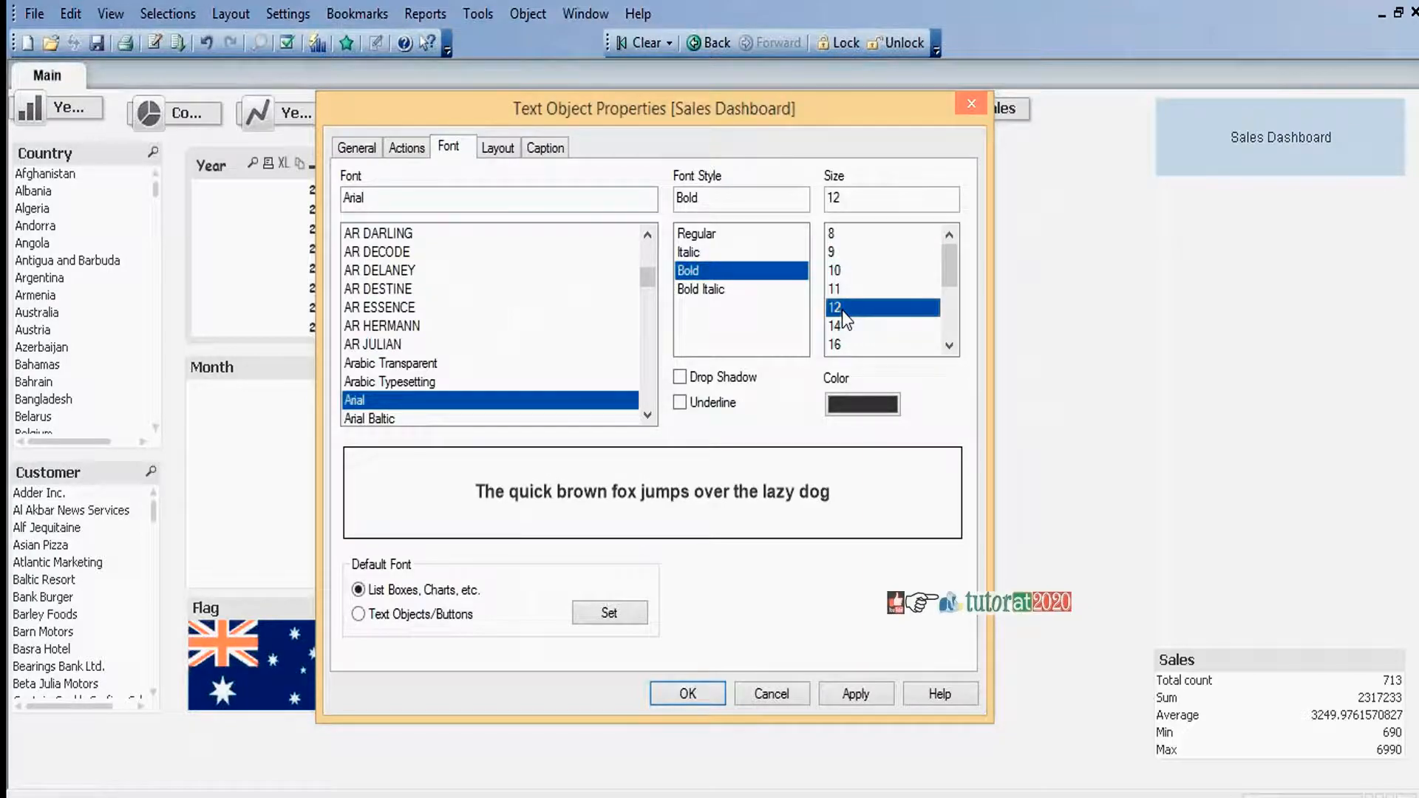
click(862, 405)
click(953, 191)
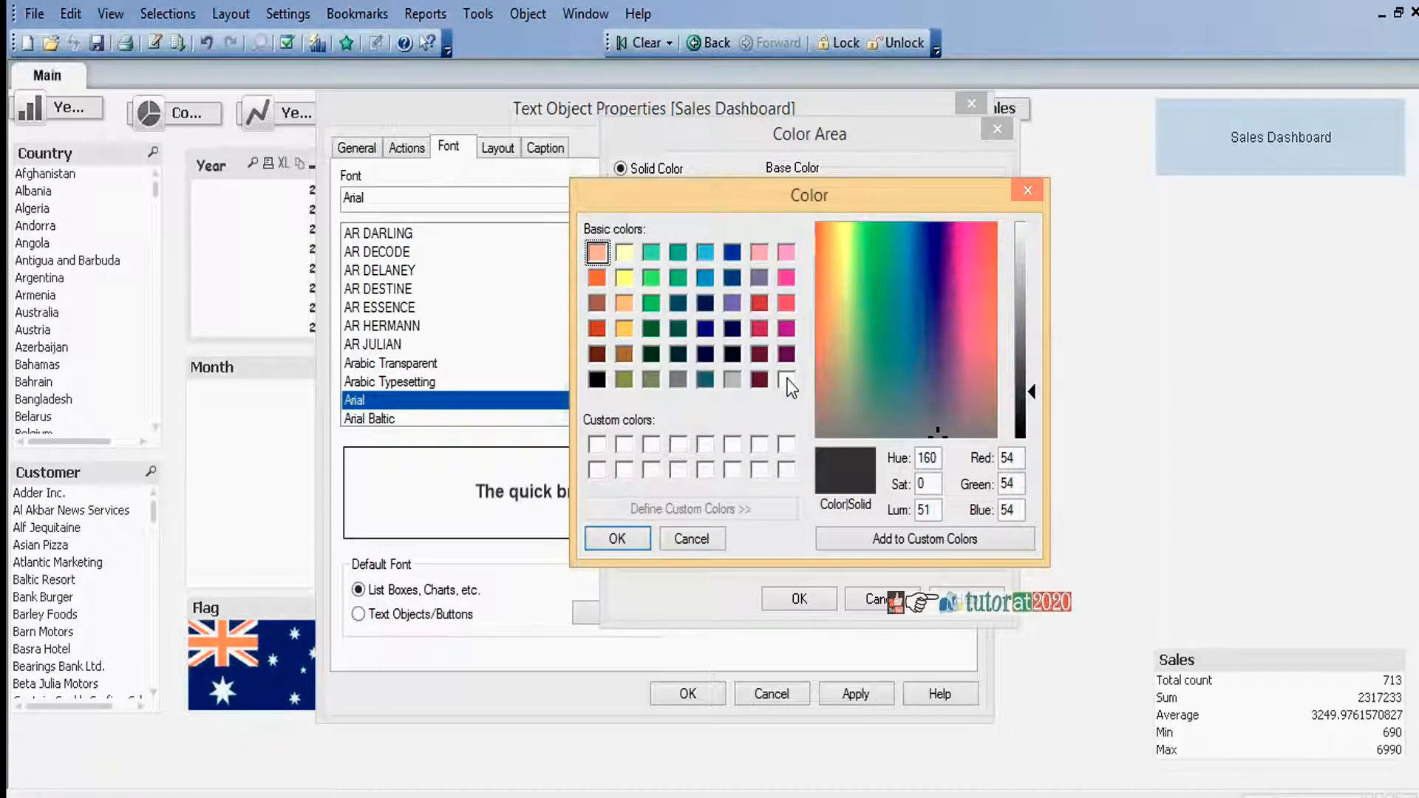
click(786, 379)
click(618, 537)
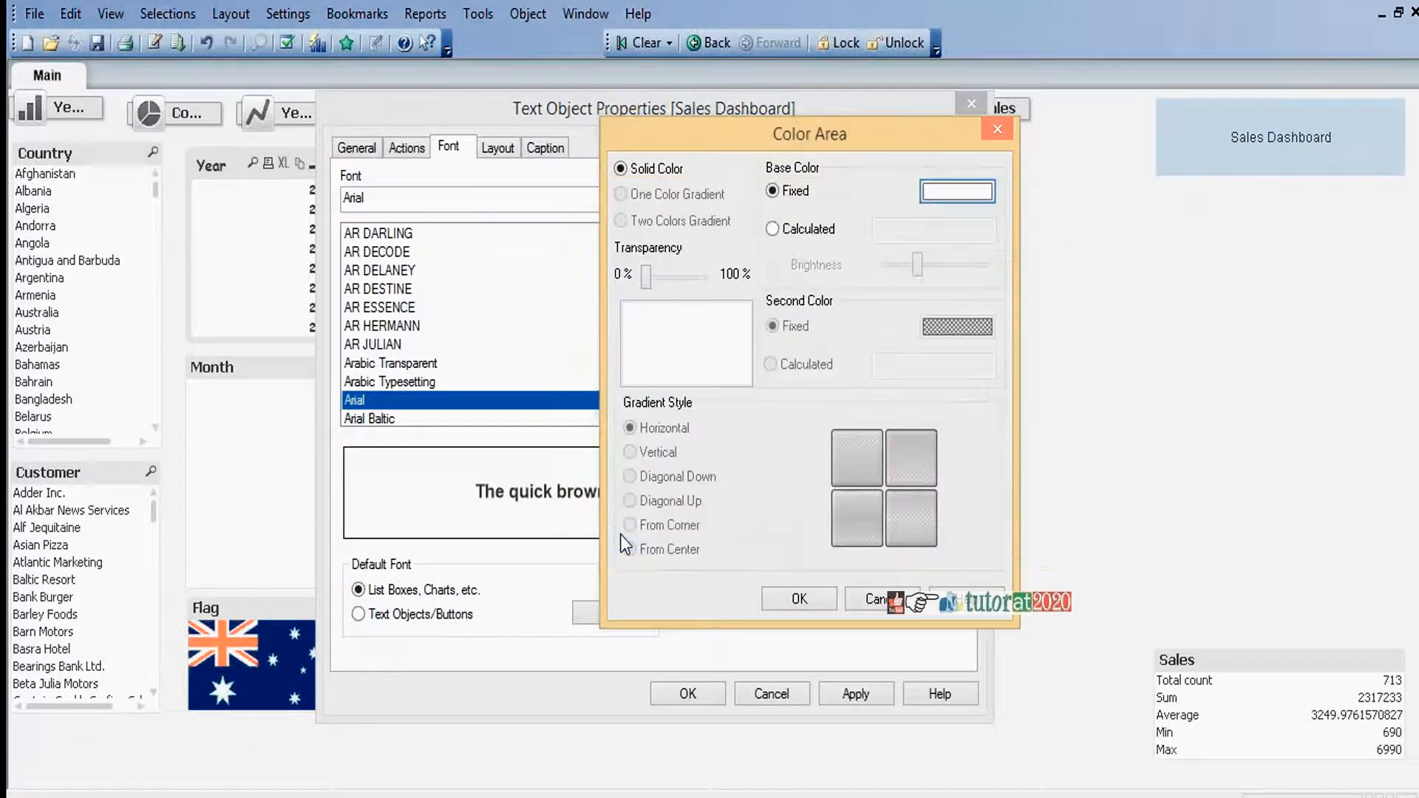
click(805, 597)
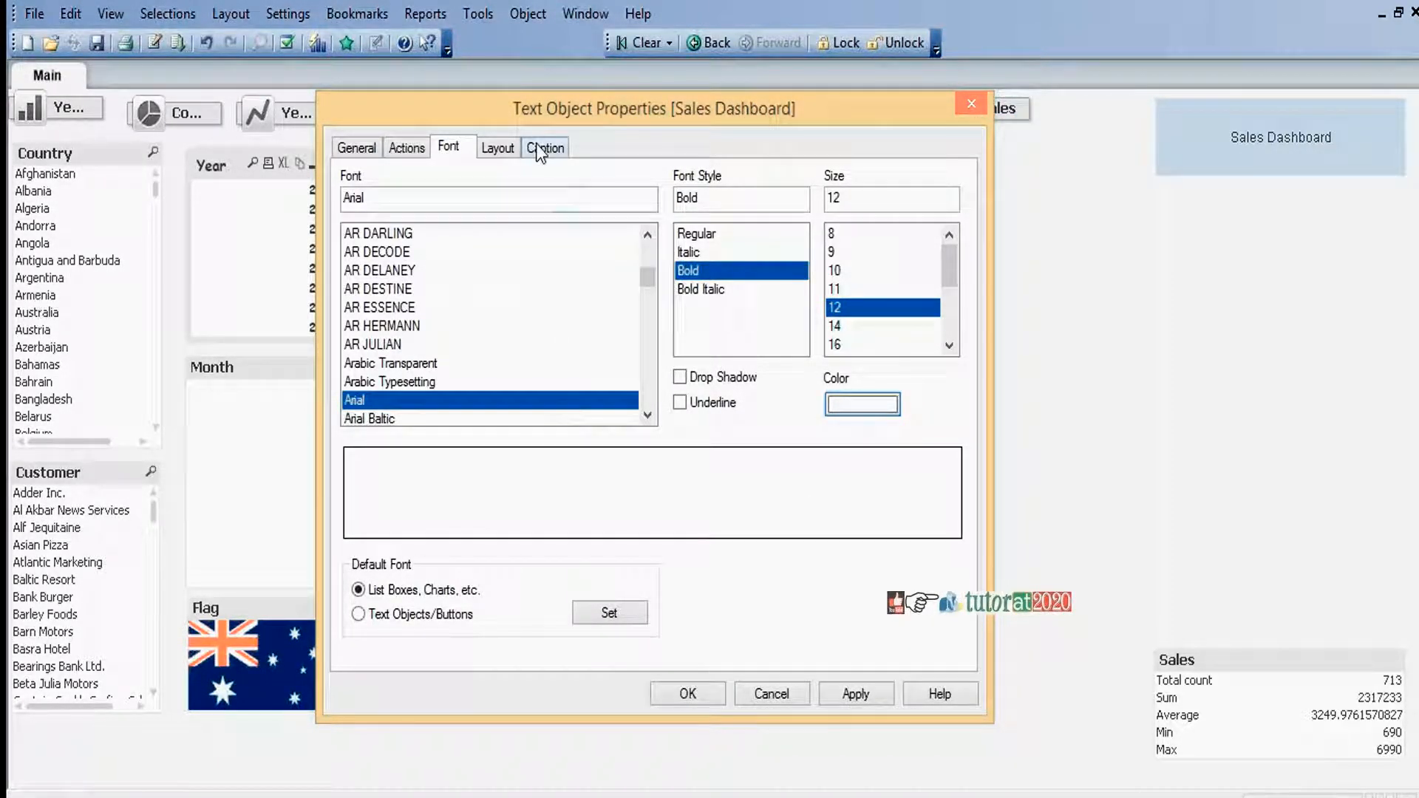
Set the Sales Dashboard text object's border width to 6 pt and apply its properties.
click(506, 146)
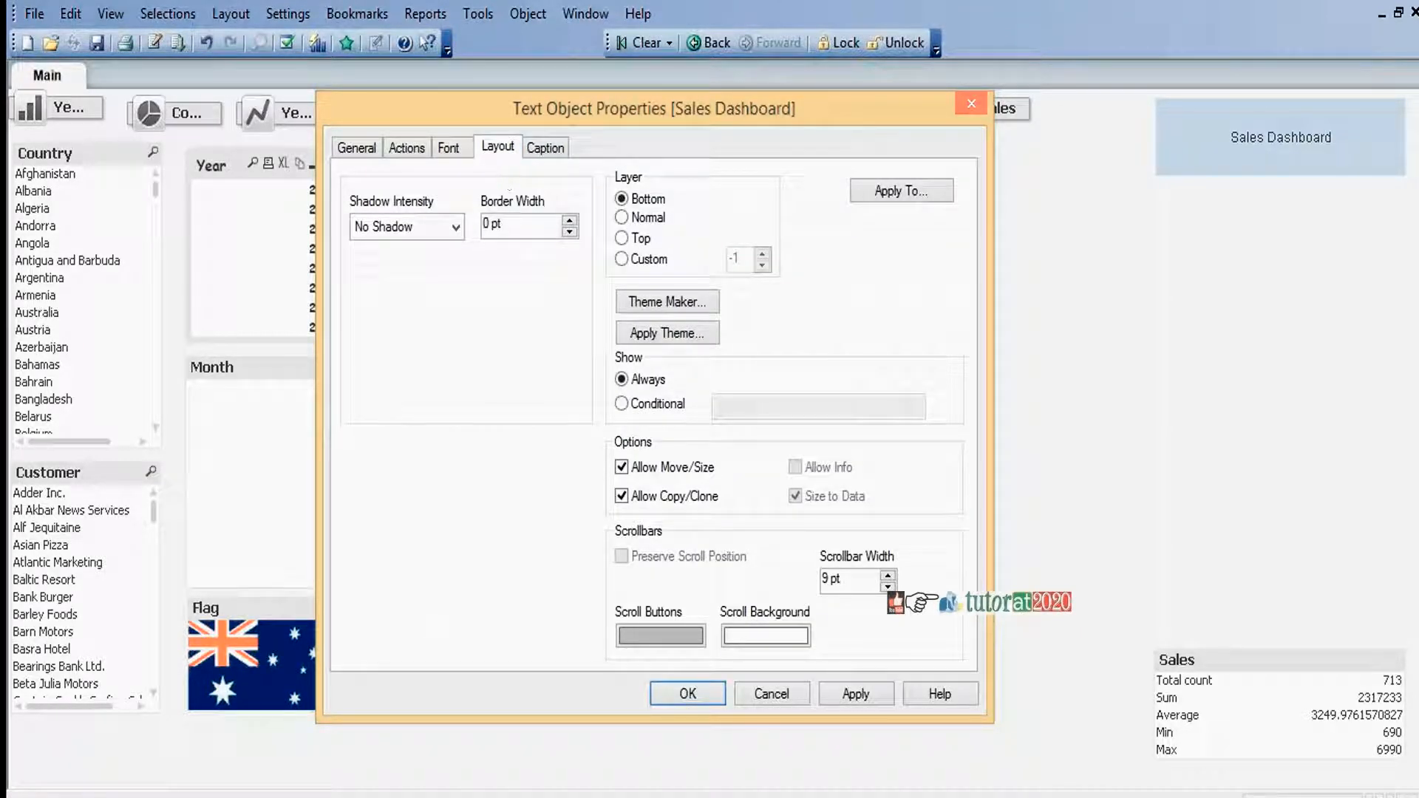
click(569, 221)
click(568, 221)
click(568, 221)
click(568, 221)
click(568, 221)
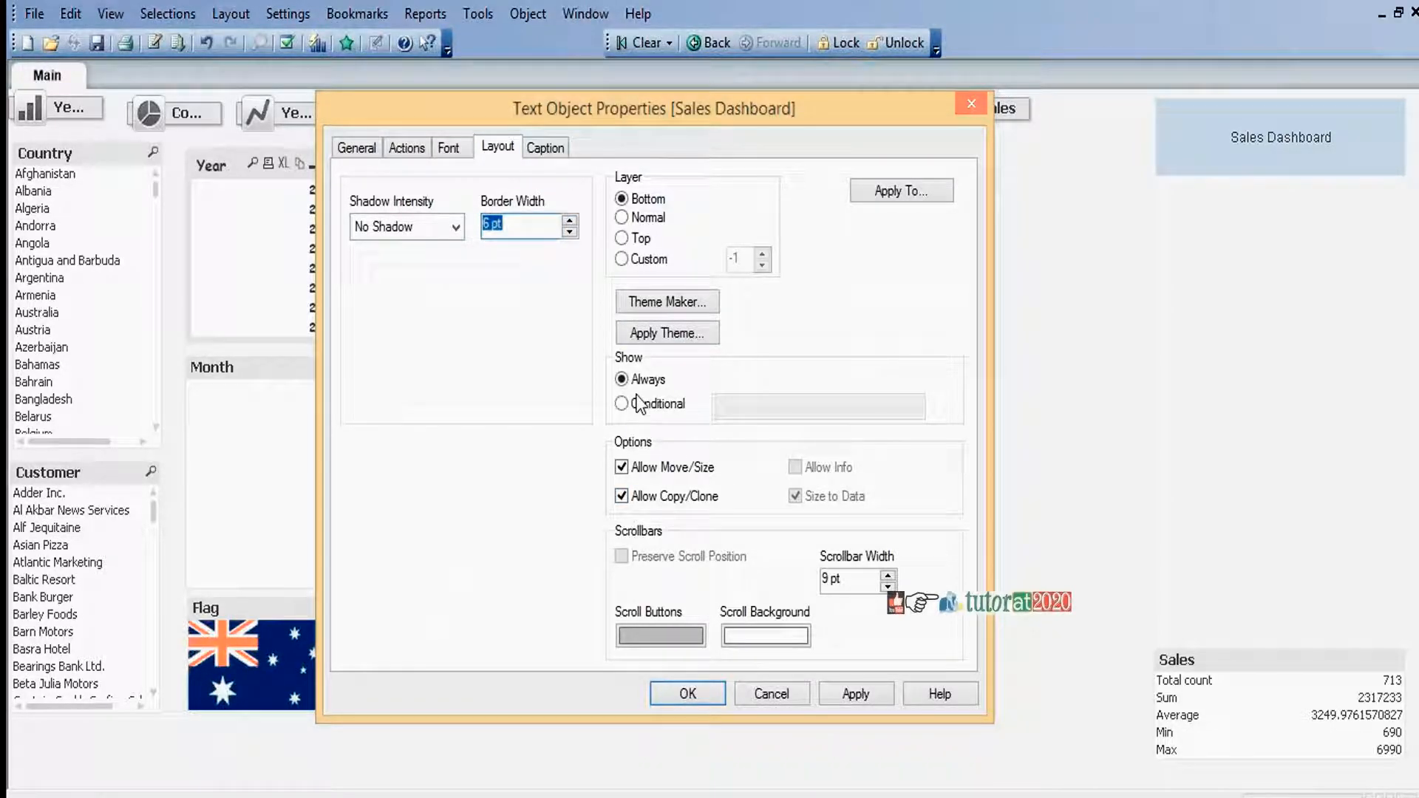
click(857, 694)
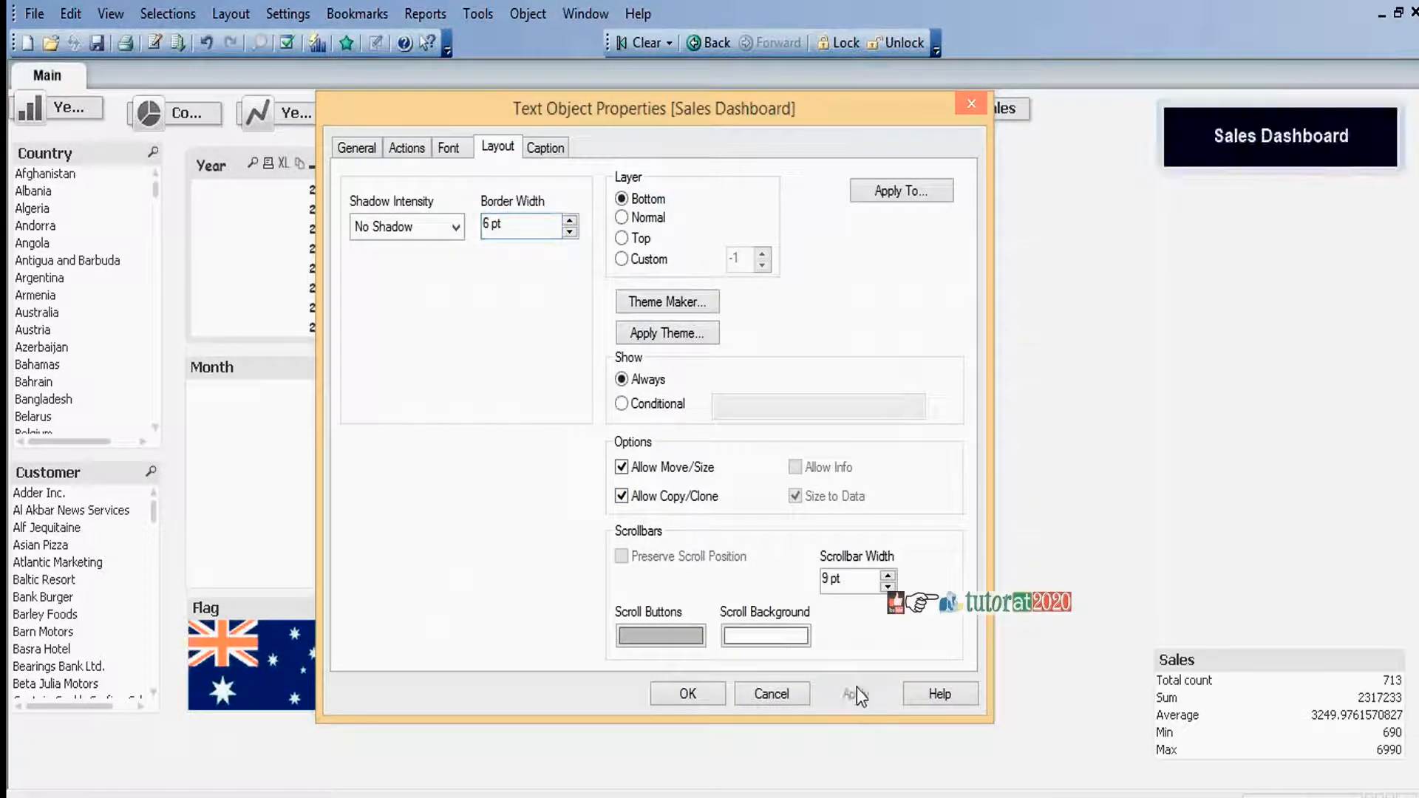
click(558, 148)
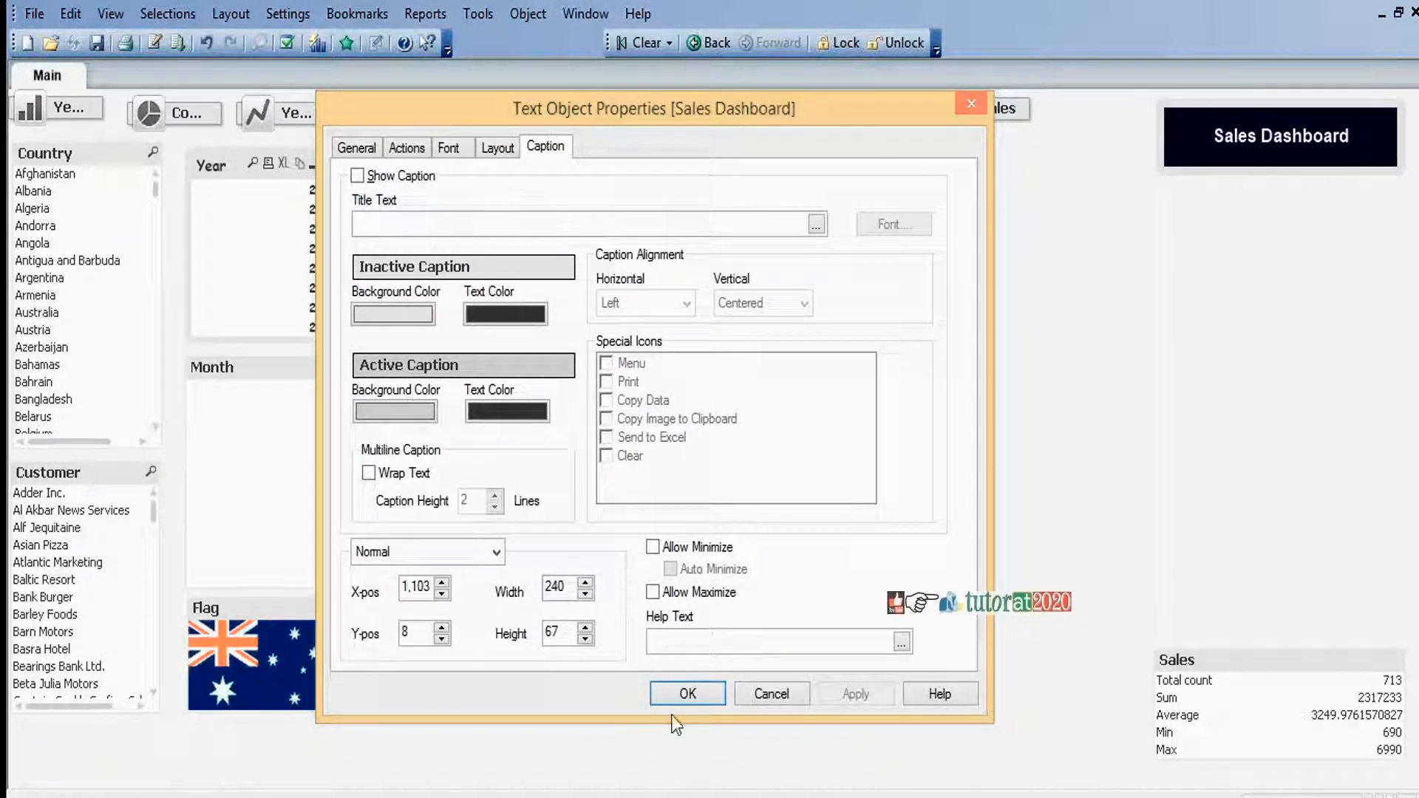
click(693, 691)
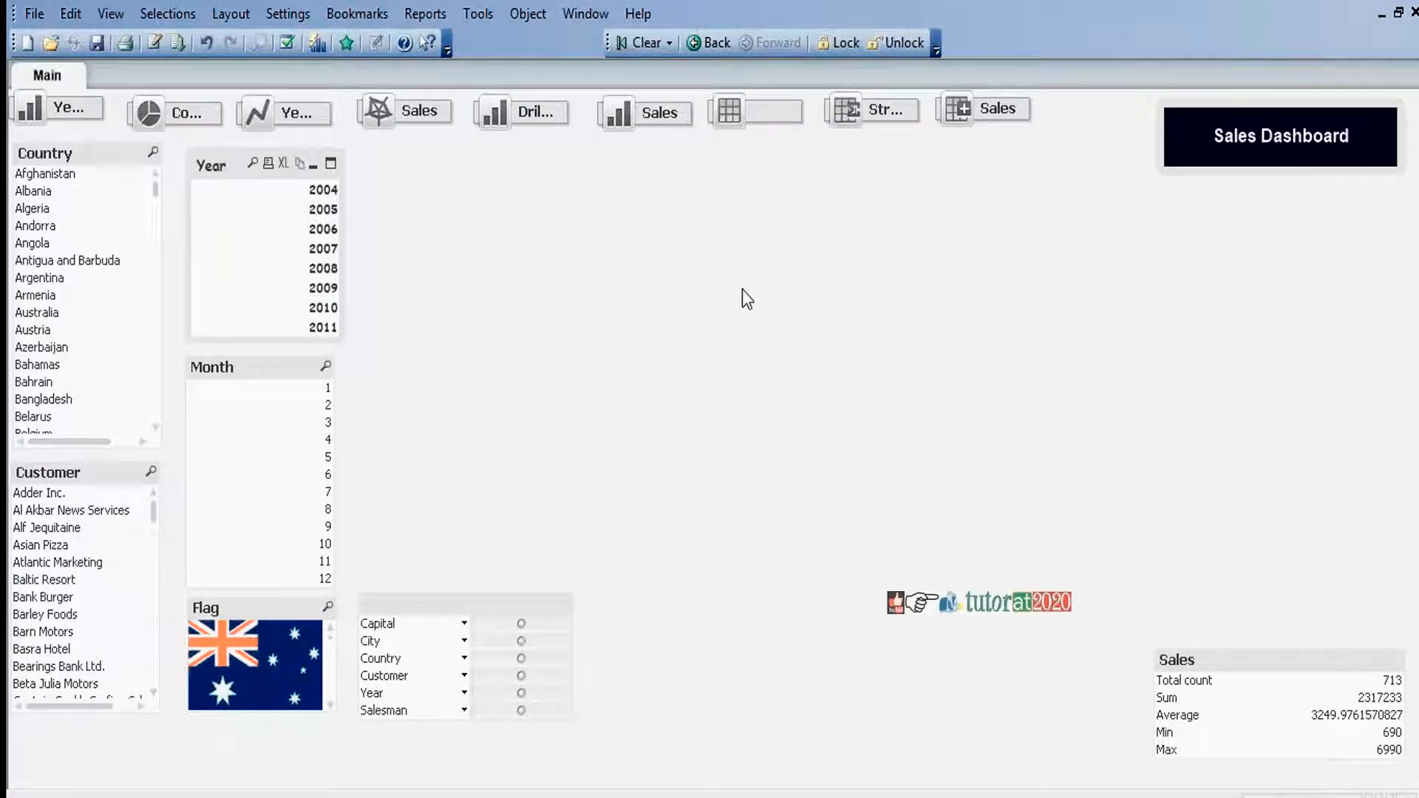
Add a new text object without text that uses QlikViewWater.gif as its background image.
right_click(665, 224)
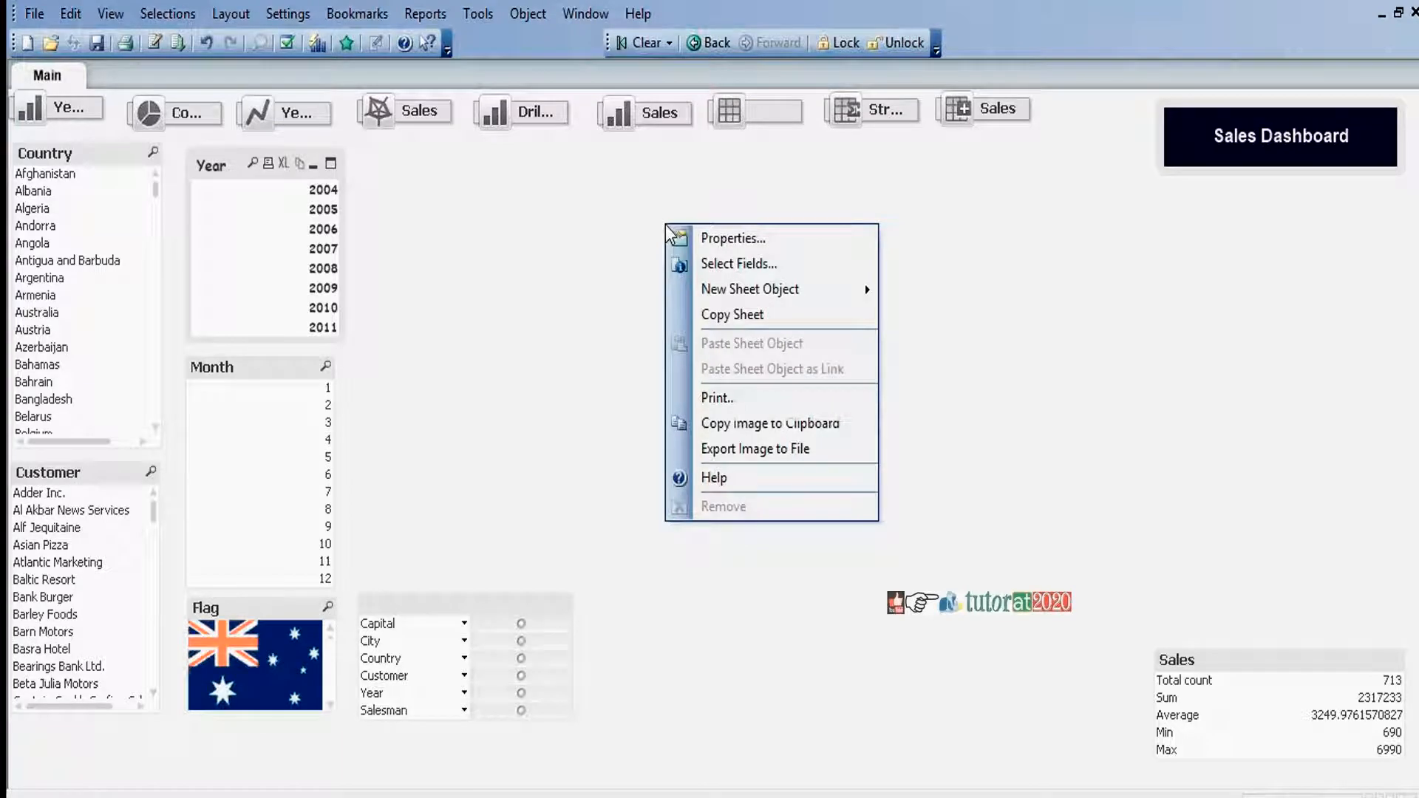
mouse_move(793, 299)
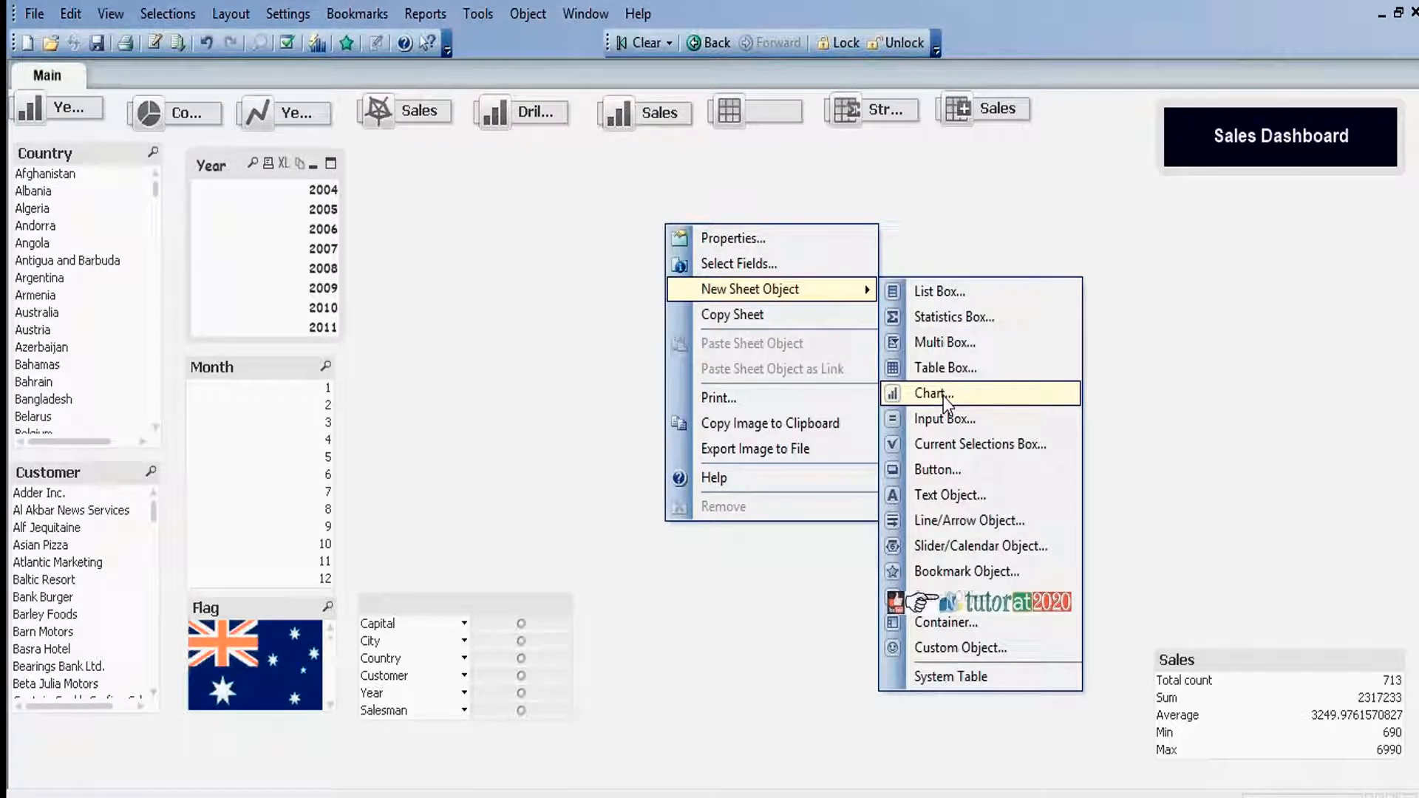
click(953, 494)
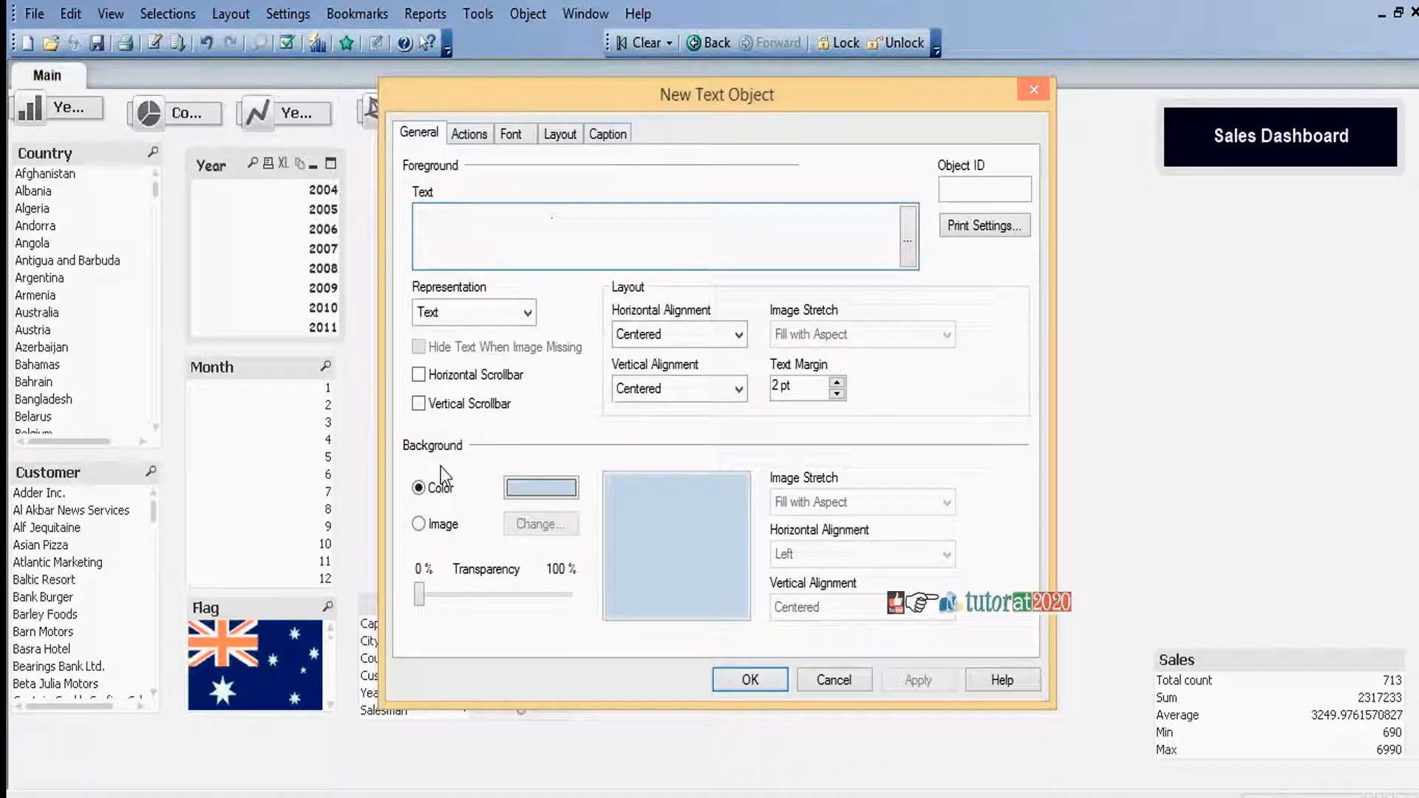
click(419, 524)
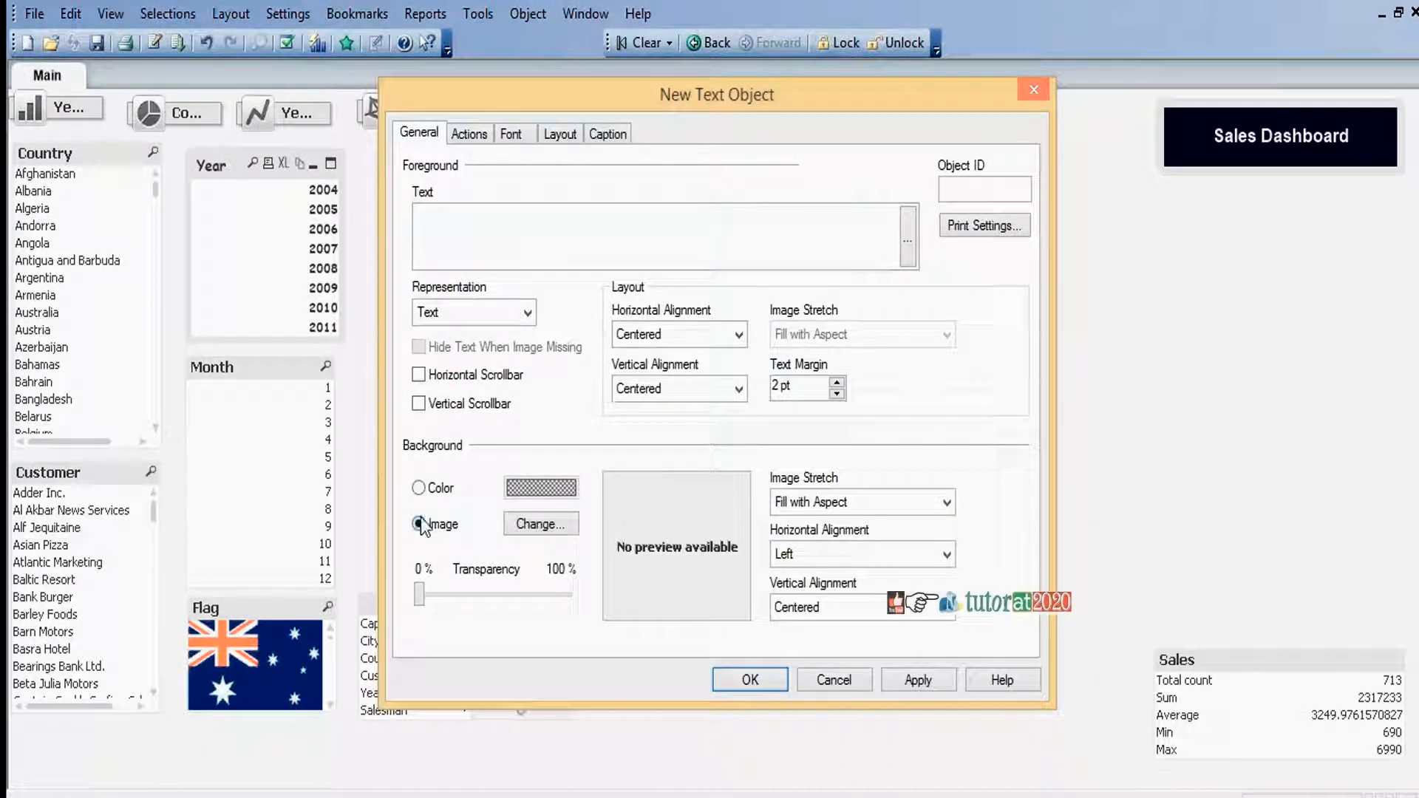
click(560, 524)
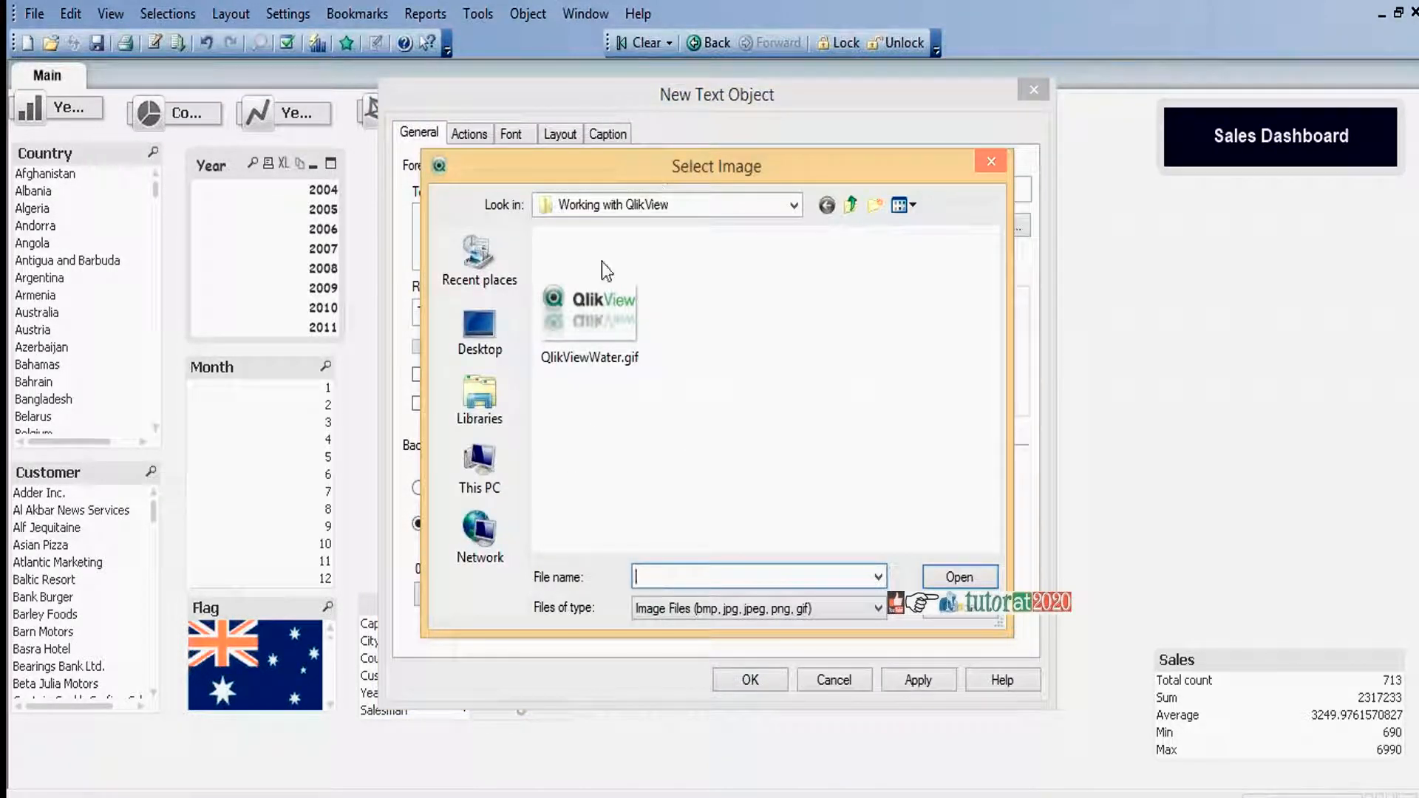
click(607, 318)
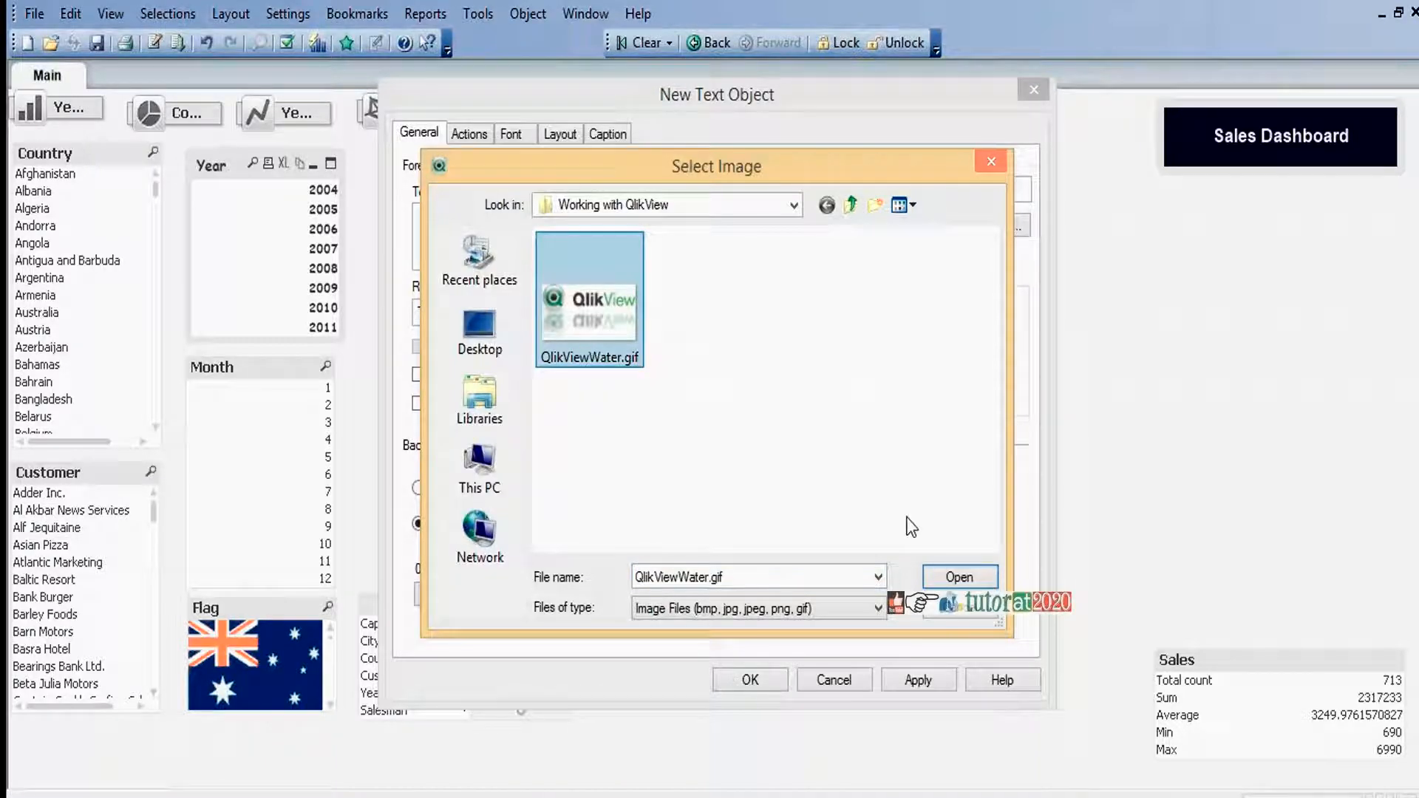
click(958, 576)
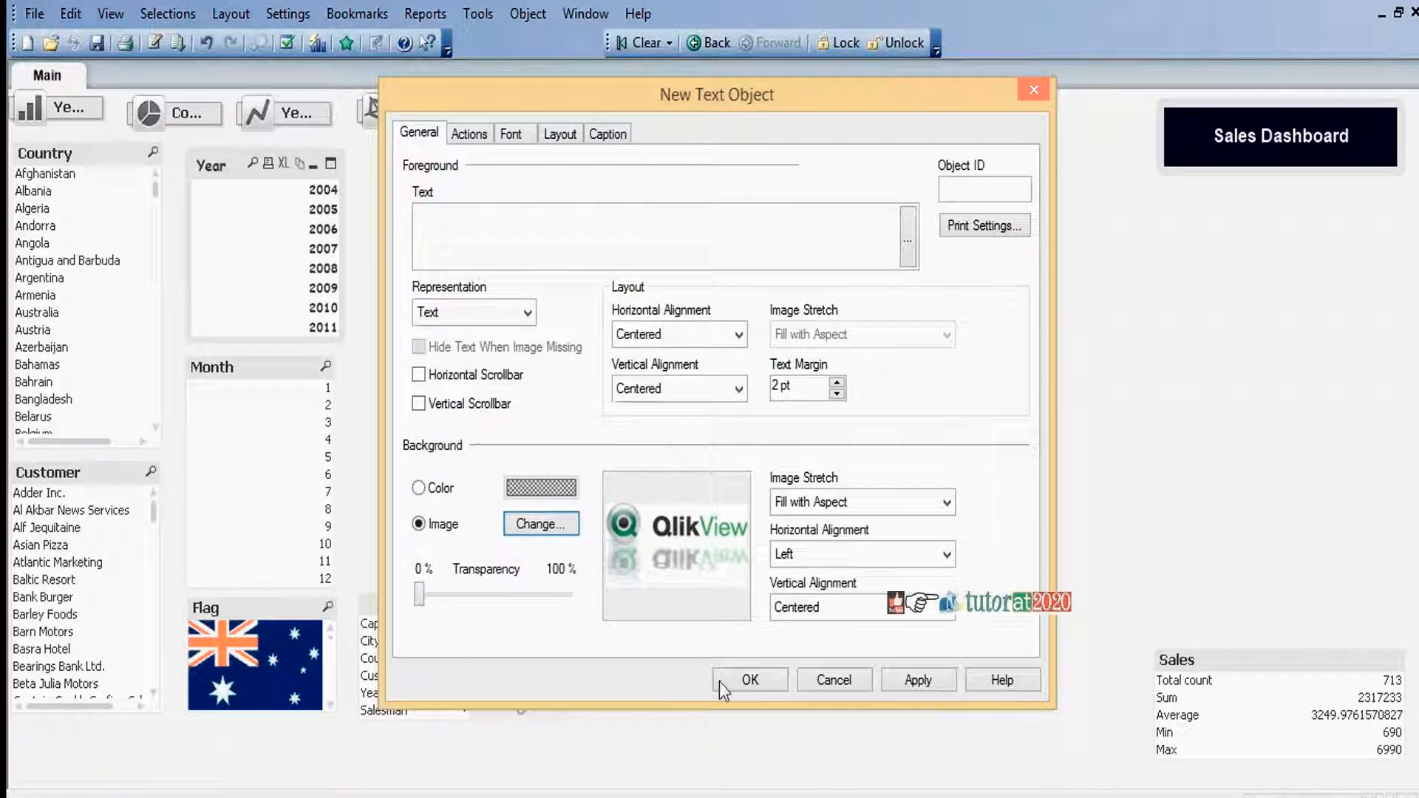
click(766, 679)
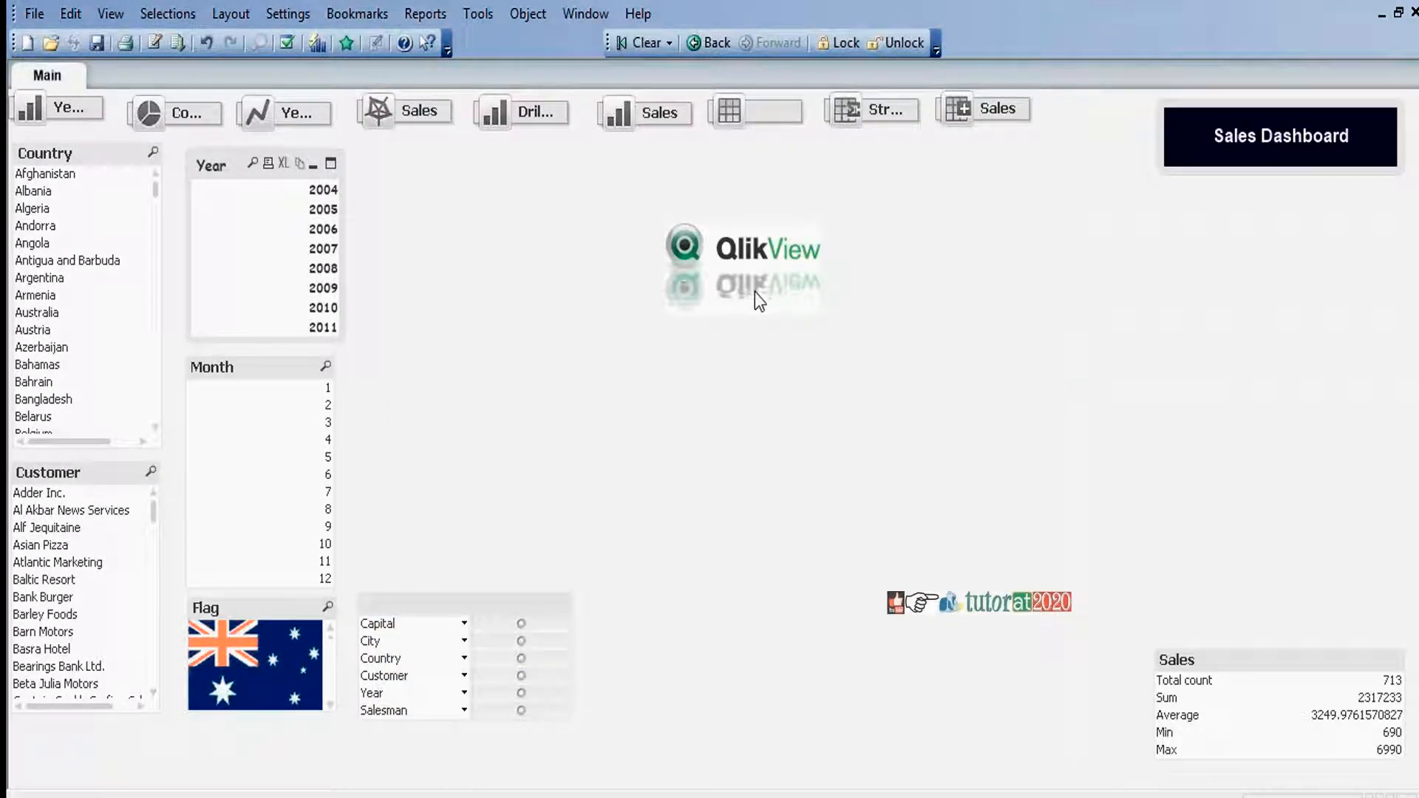
Place the QlikView logo directly below the Sales Dashboard title and enlarge it to match the title's width.
drag(753, 264, 1238, 249)
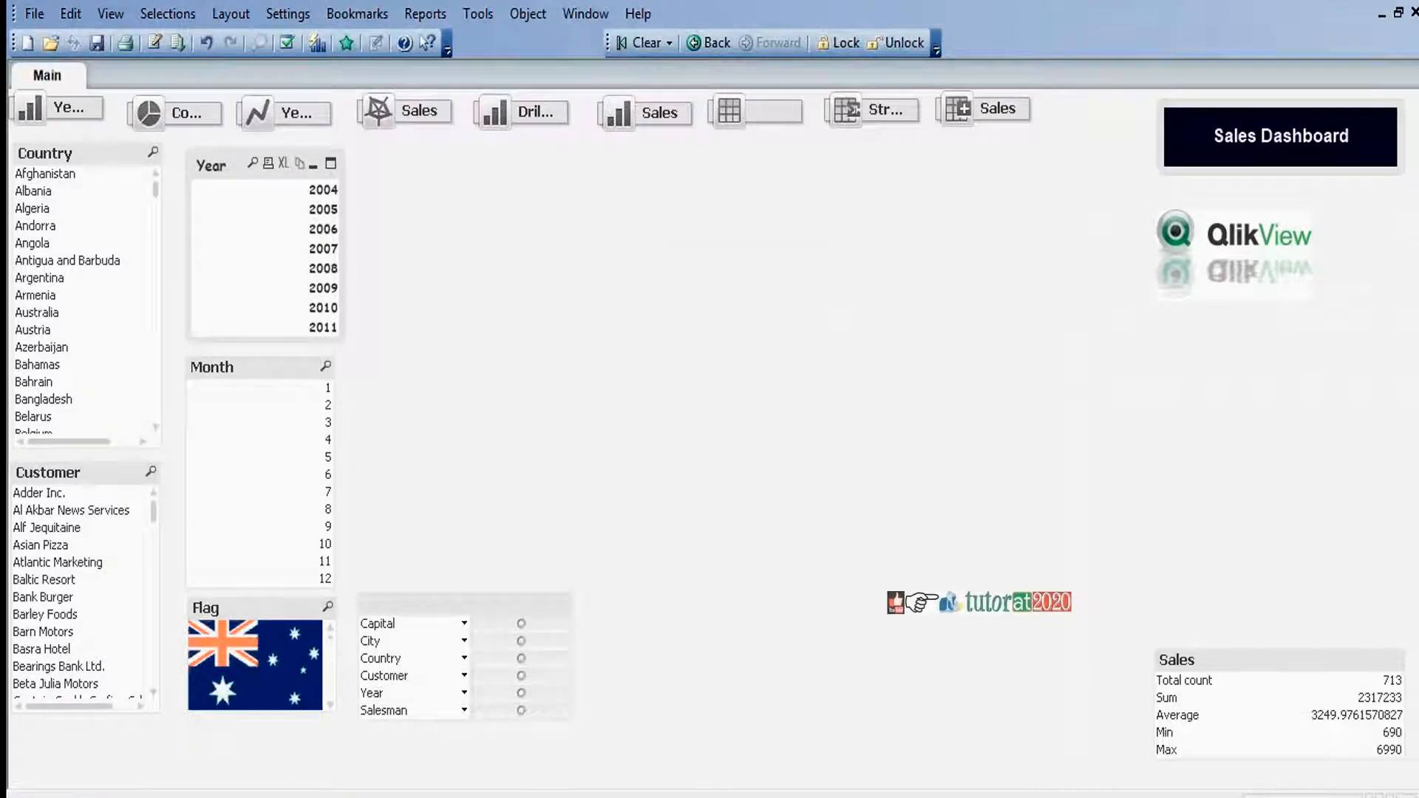
drag(1312, 298, 1401, 332)
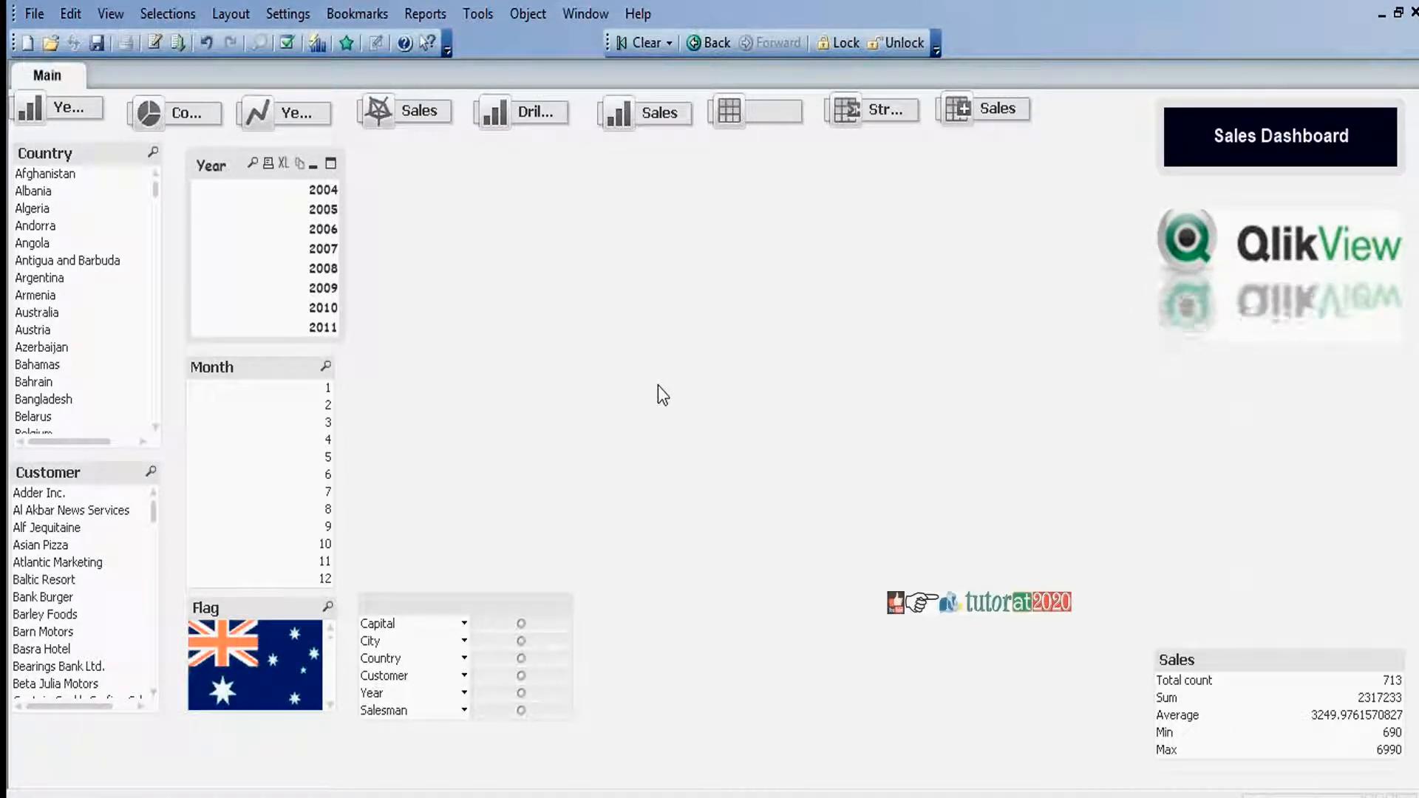
Add a text object that shows the expression =Sum(Sales) and reduce its height to a slim box.
right_click(596, 221)
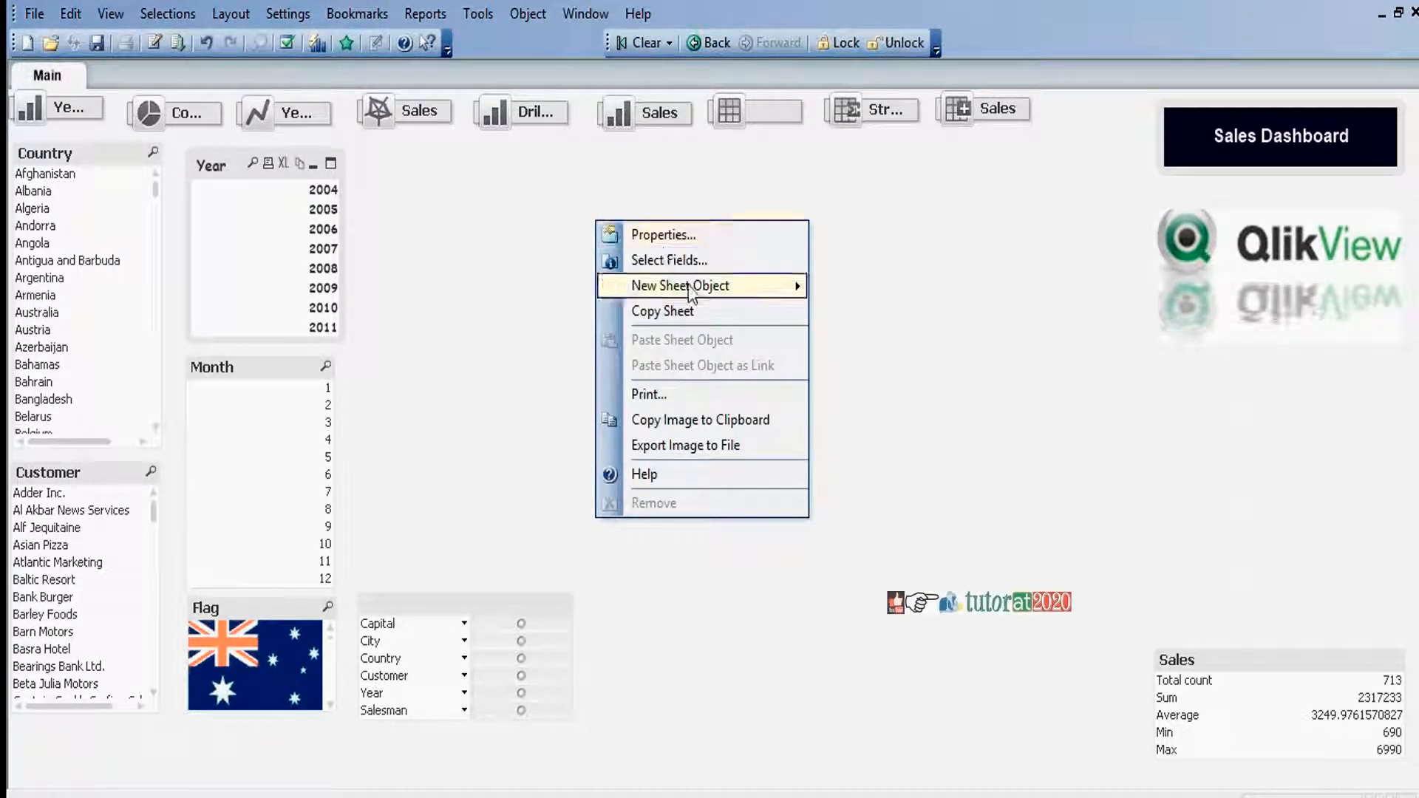
mouse_move(691, 290)
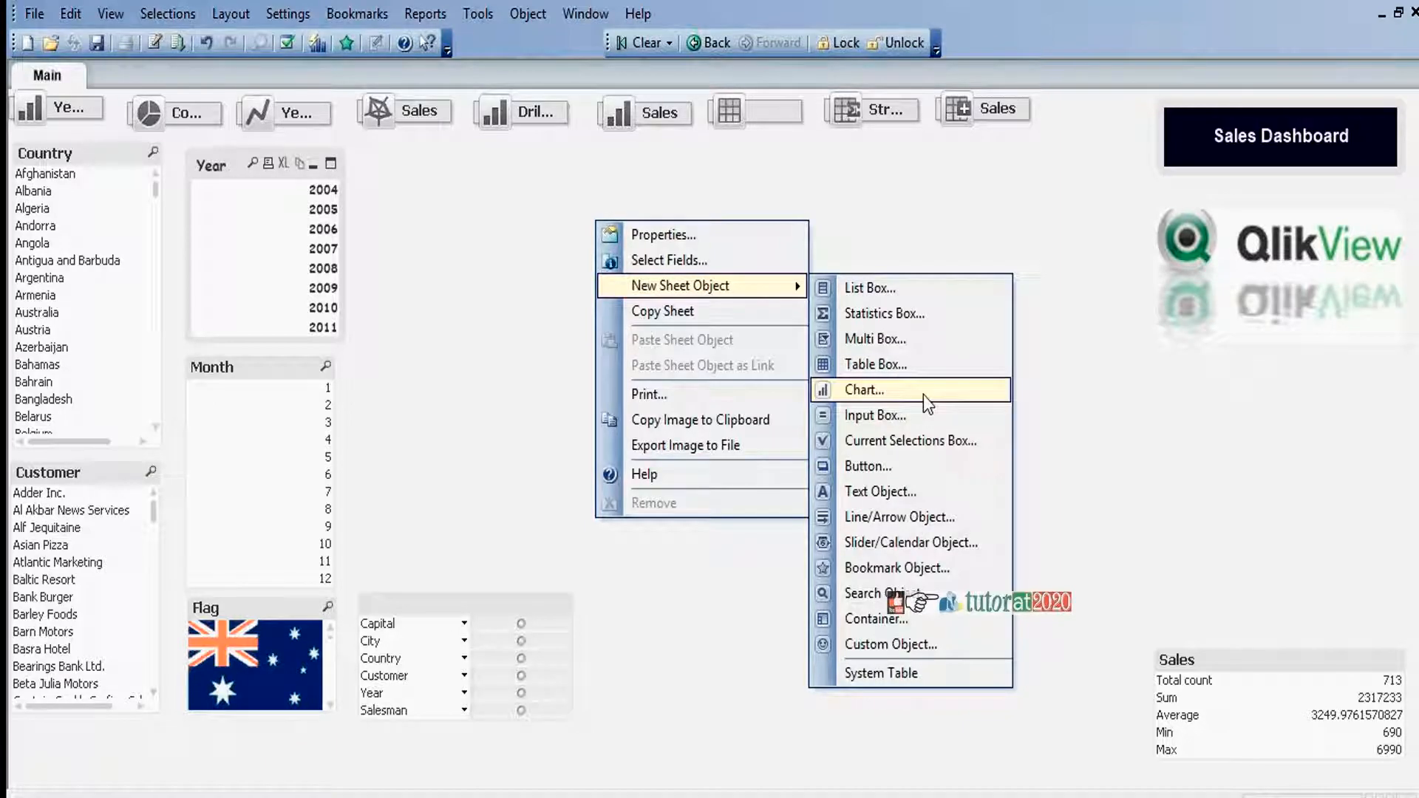
click(905, 492)
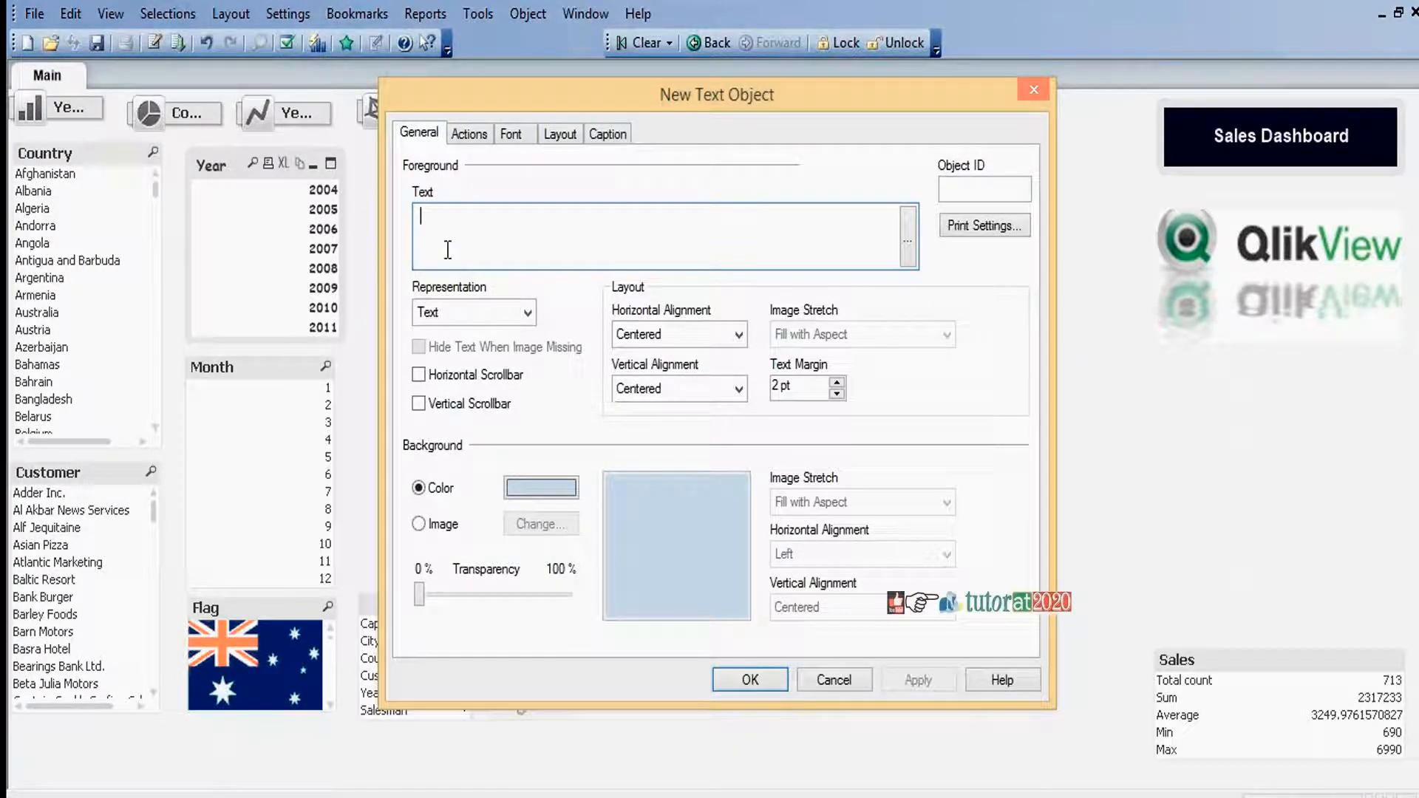
text(=Sum)
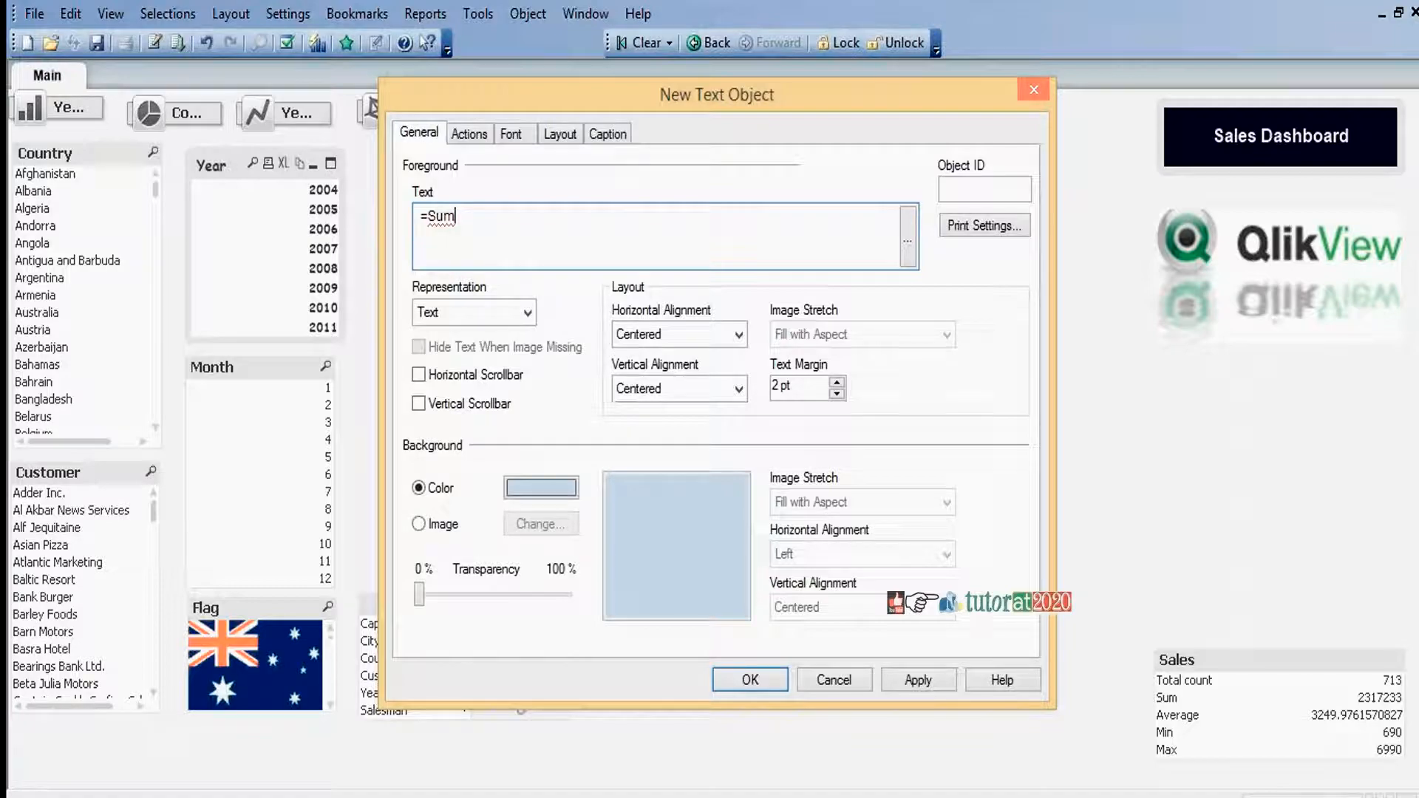
text((Sa)
key(Return)
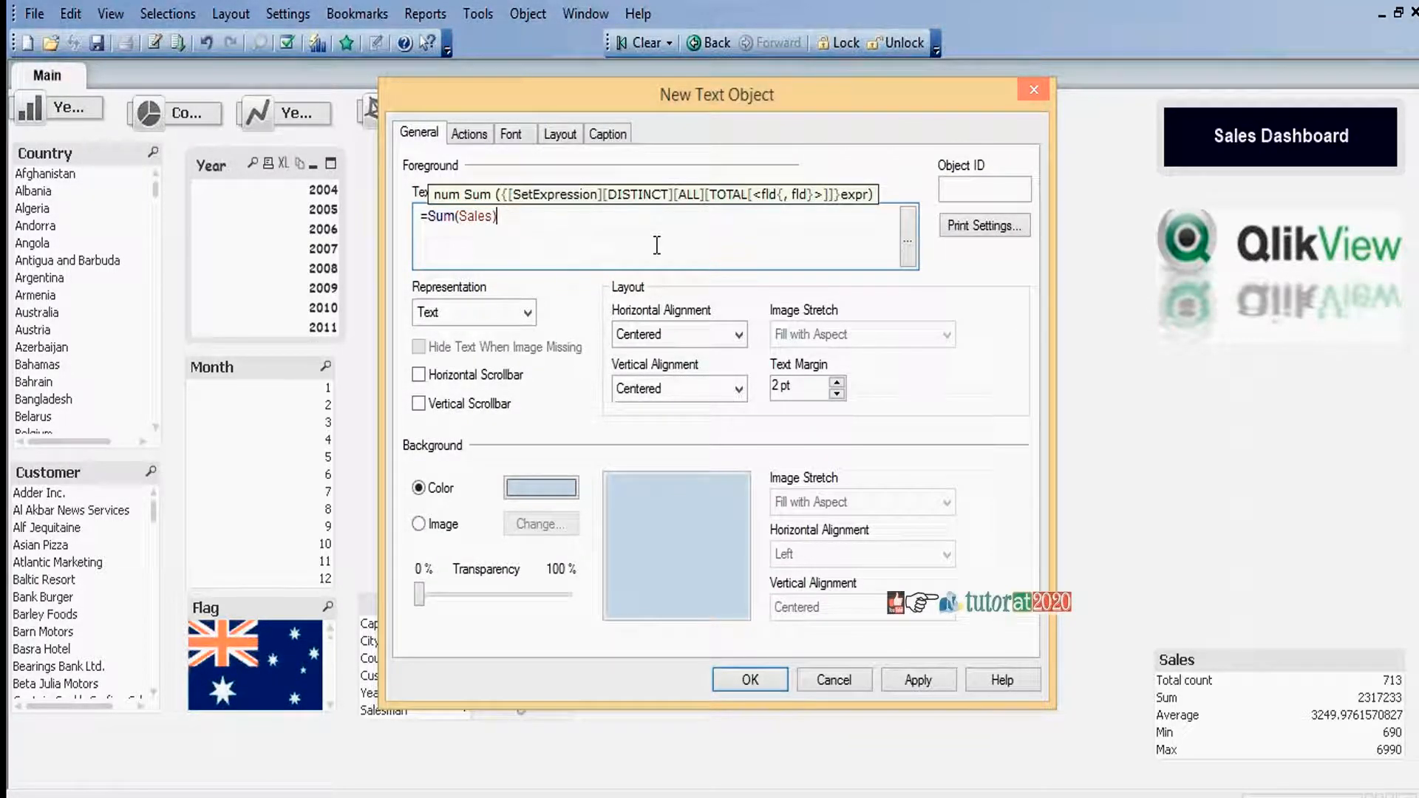
click(929, 681)
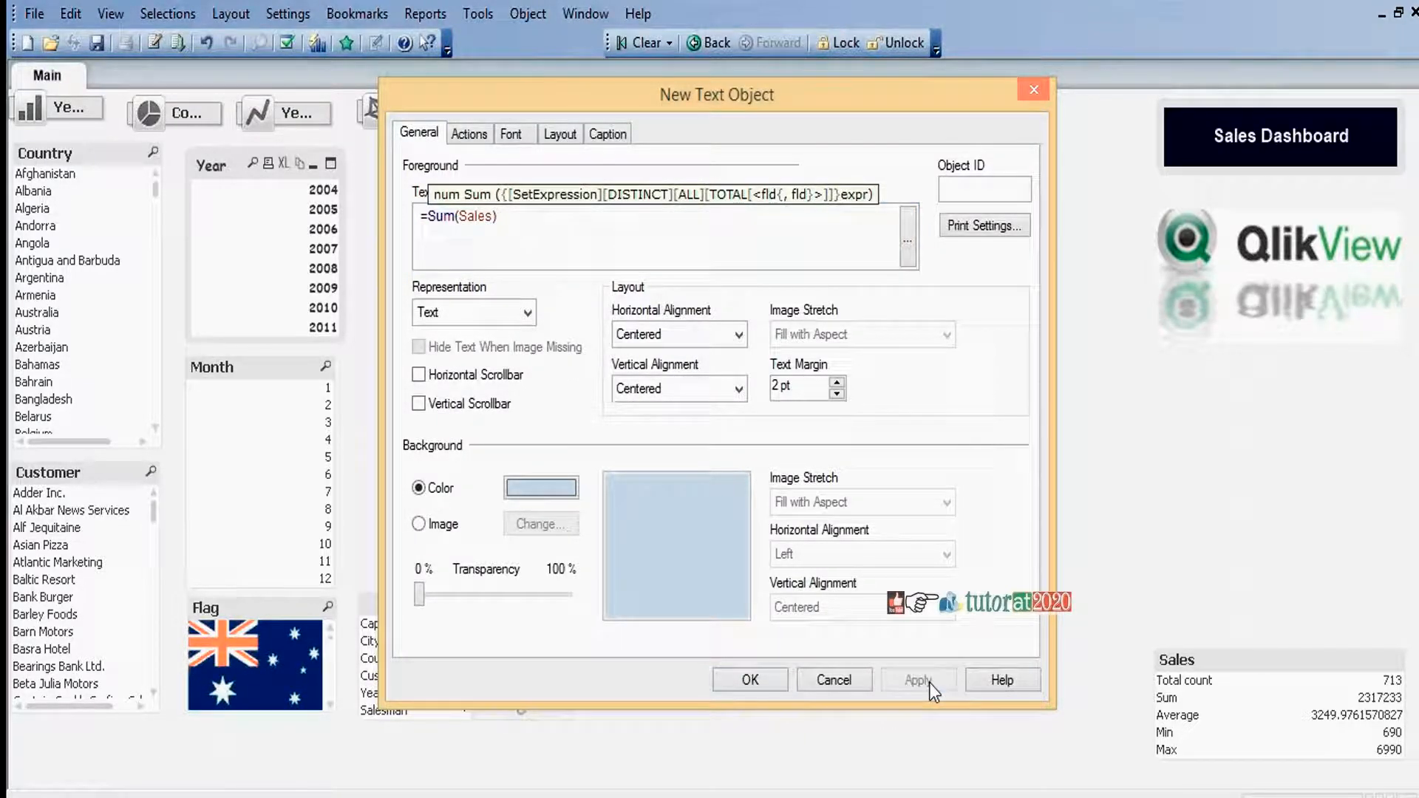
click(752, 684)
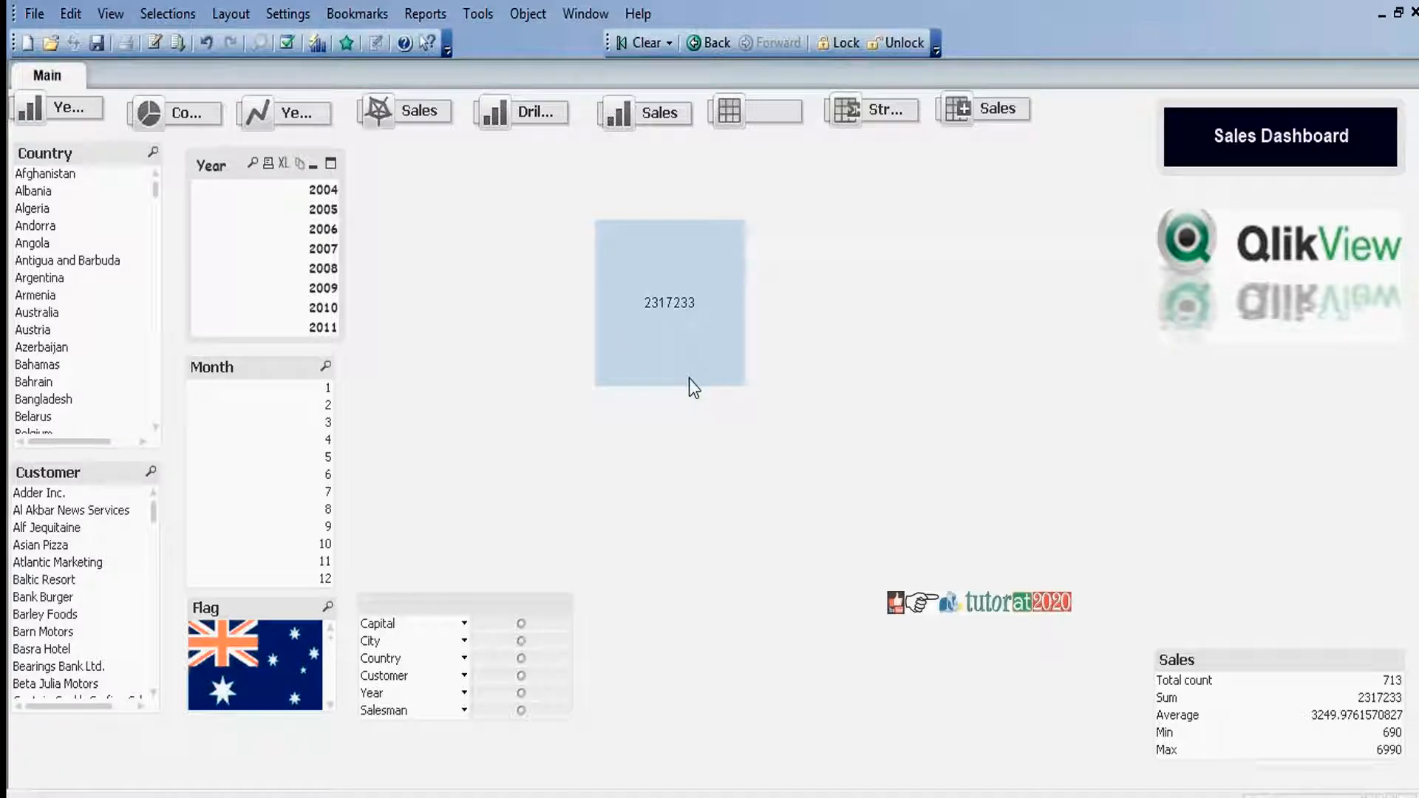
drag(688, 385, 688, 266)
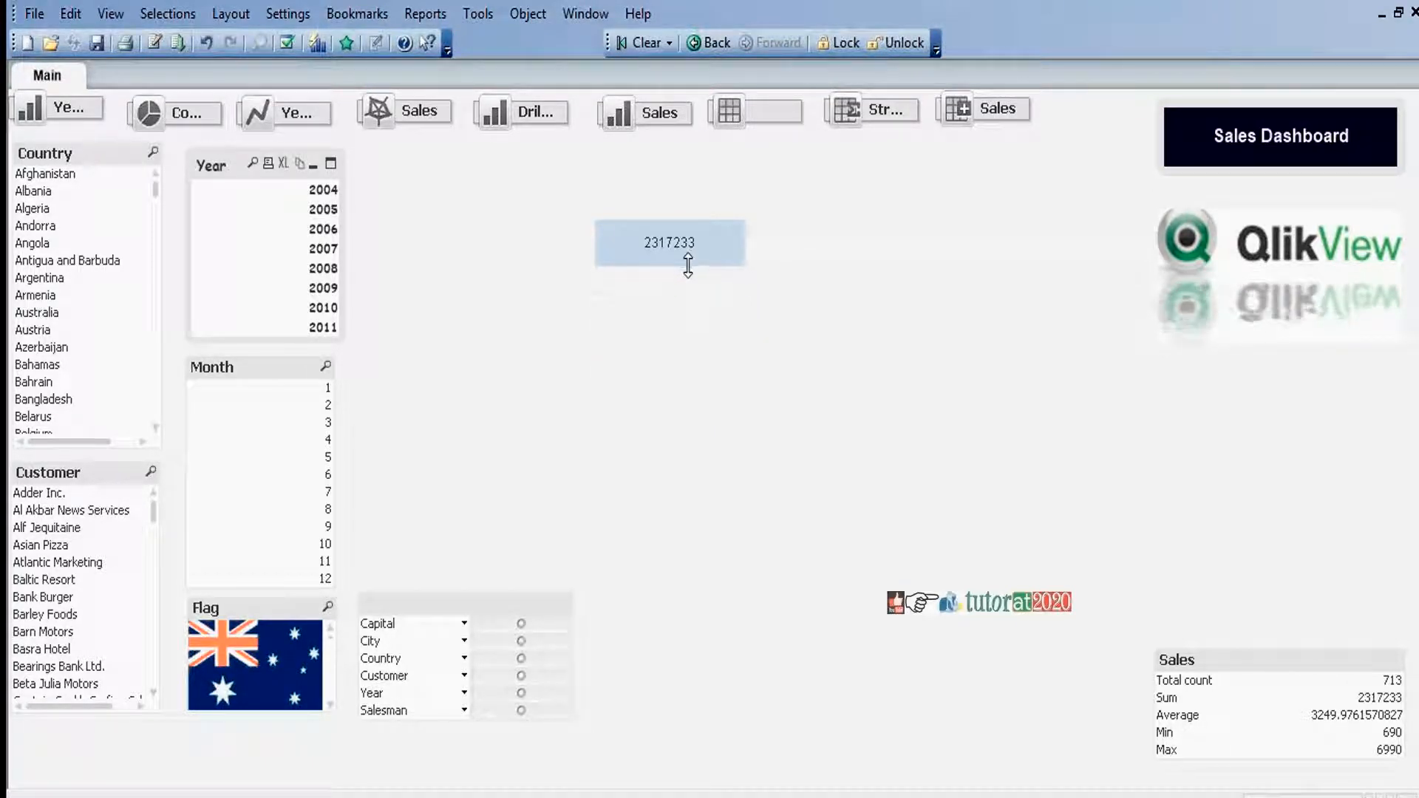
Check the sales sum for each single year from 2011 back to 2006, and clear the selection.
click(323, 328)
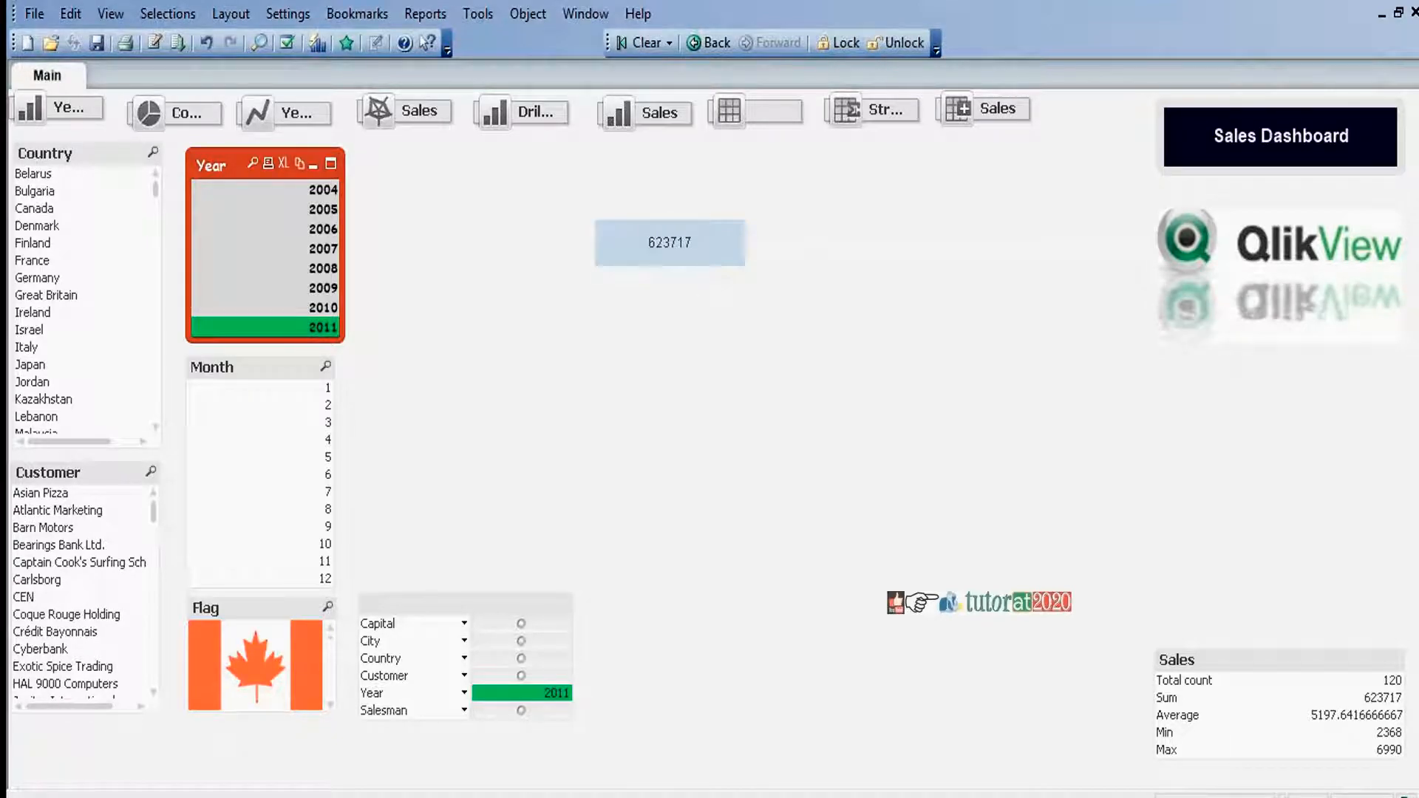
click(325, 308)
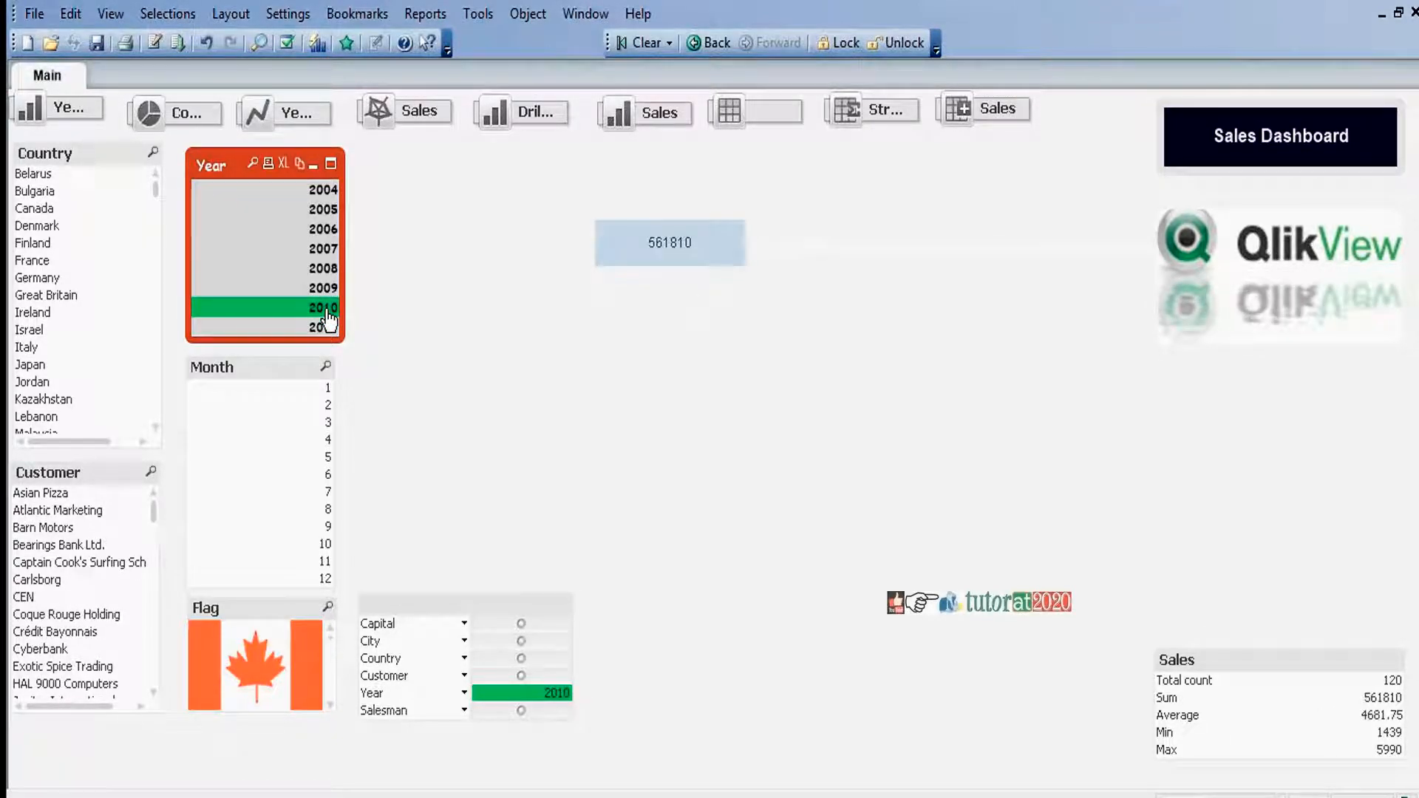
click(326, 287)
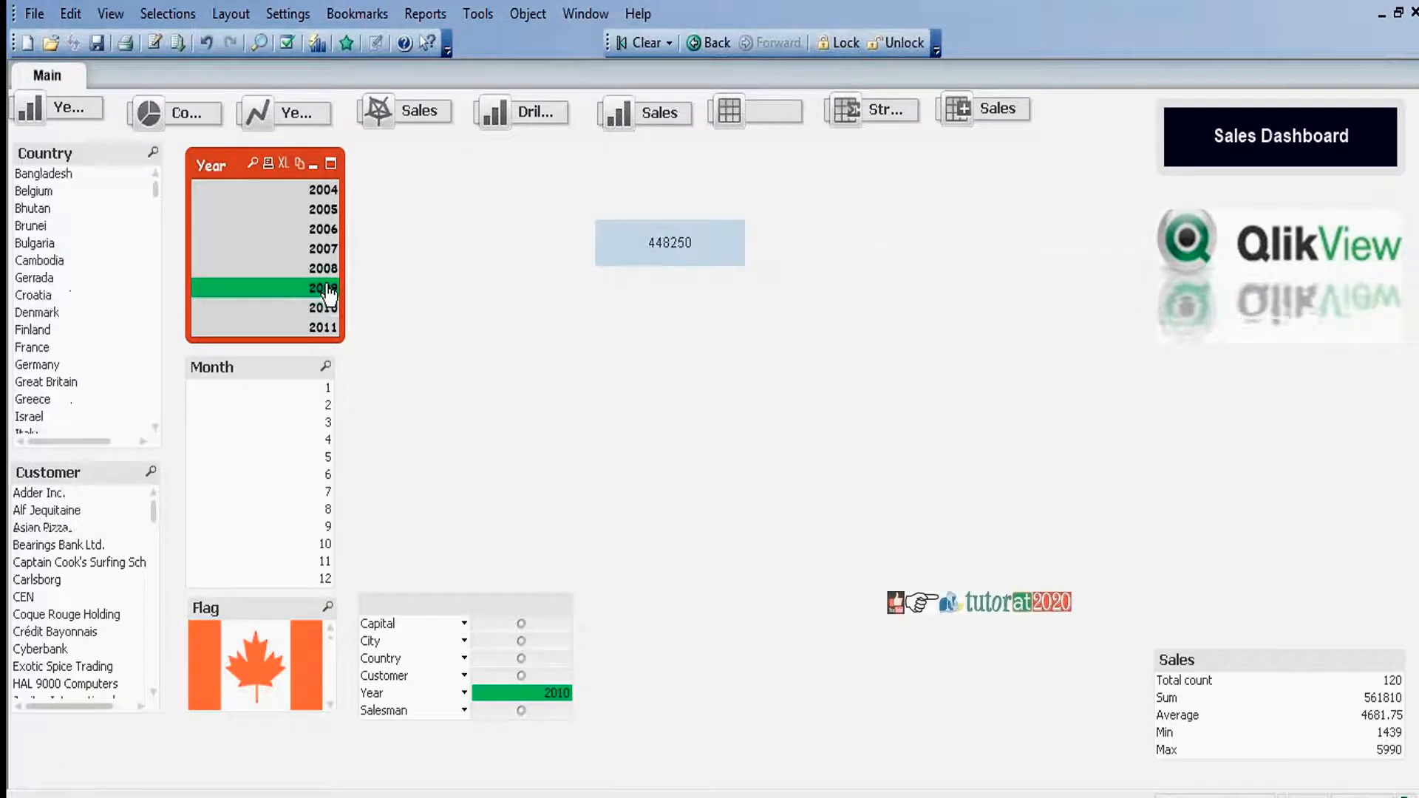
click(326, 269)
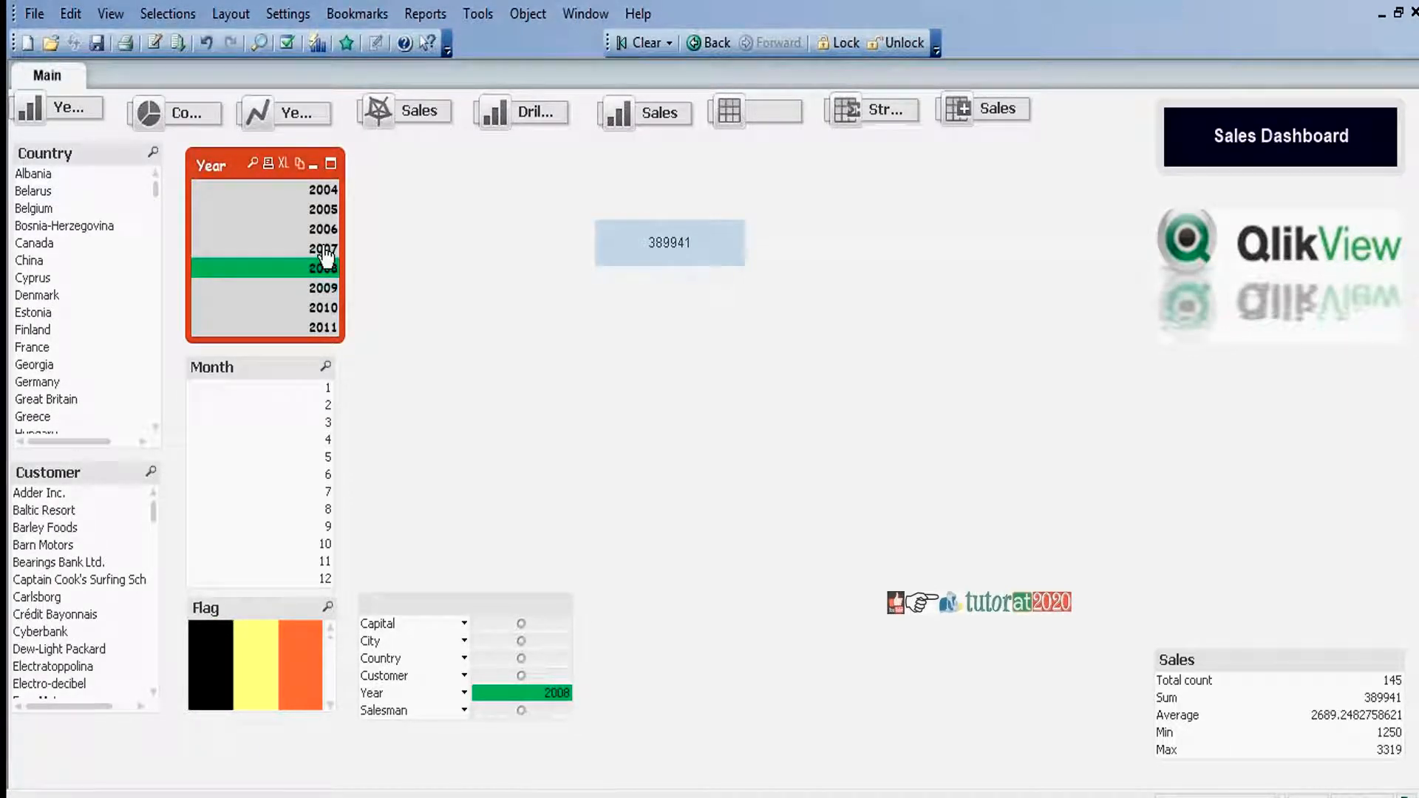
click(326, 249)
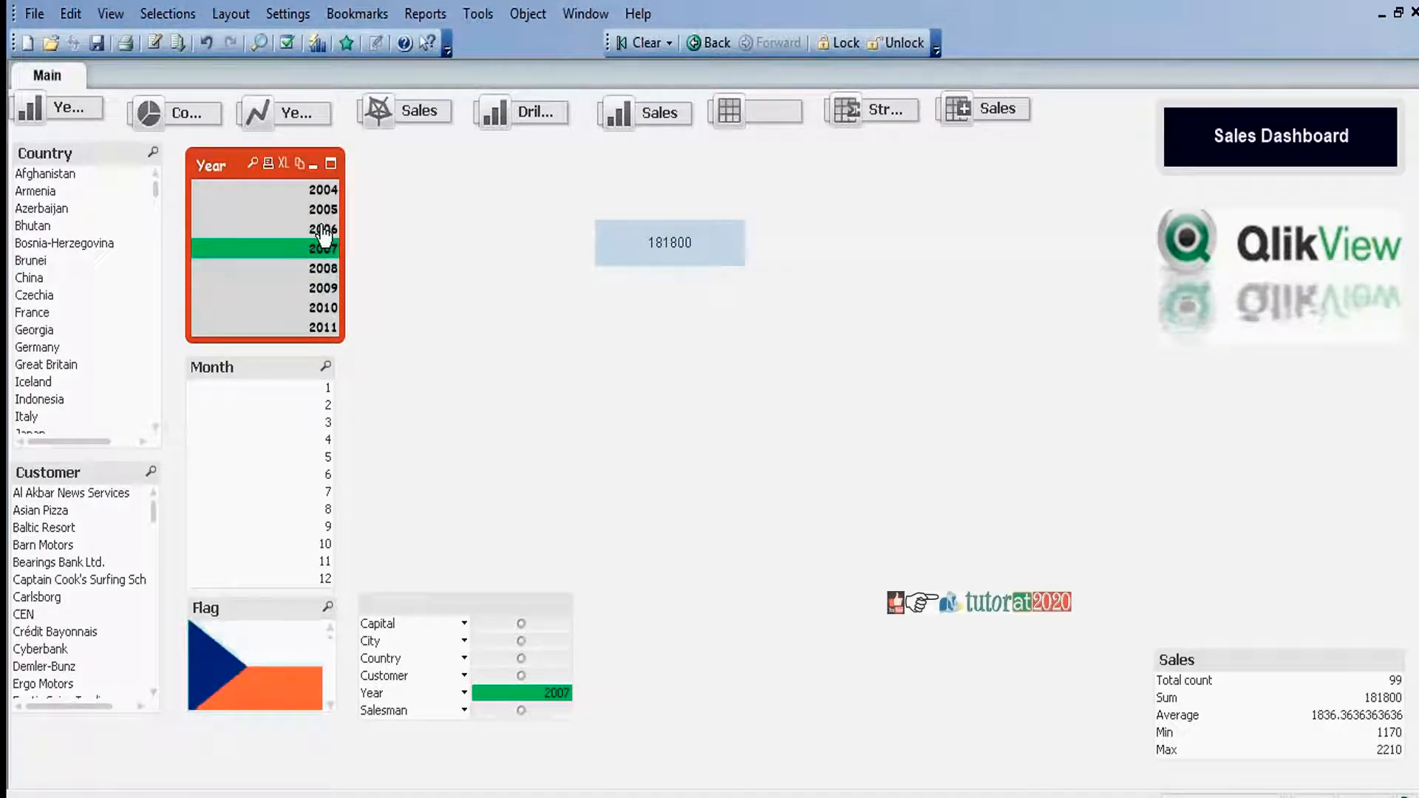
click(323, 231)
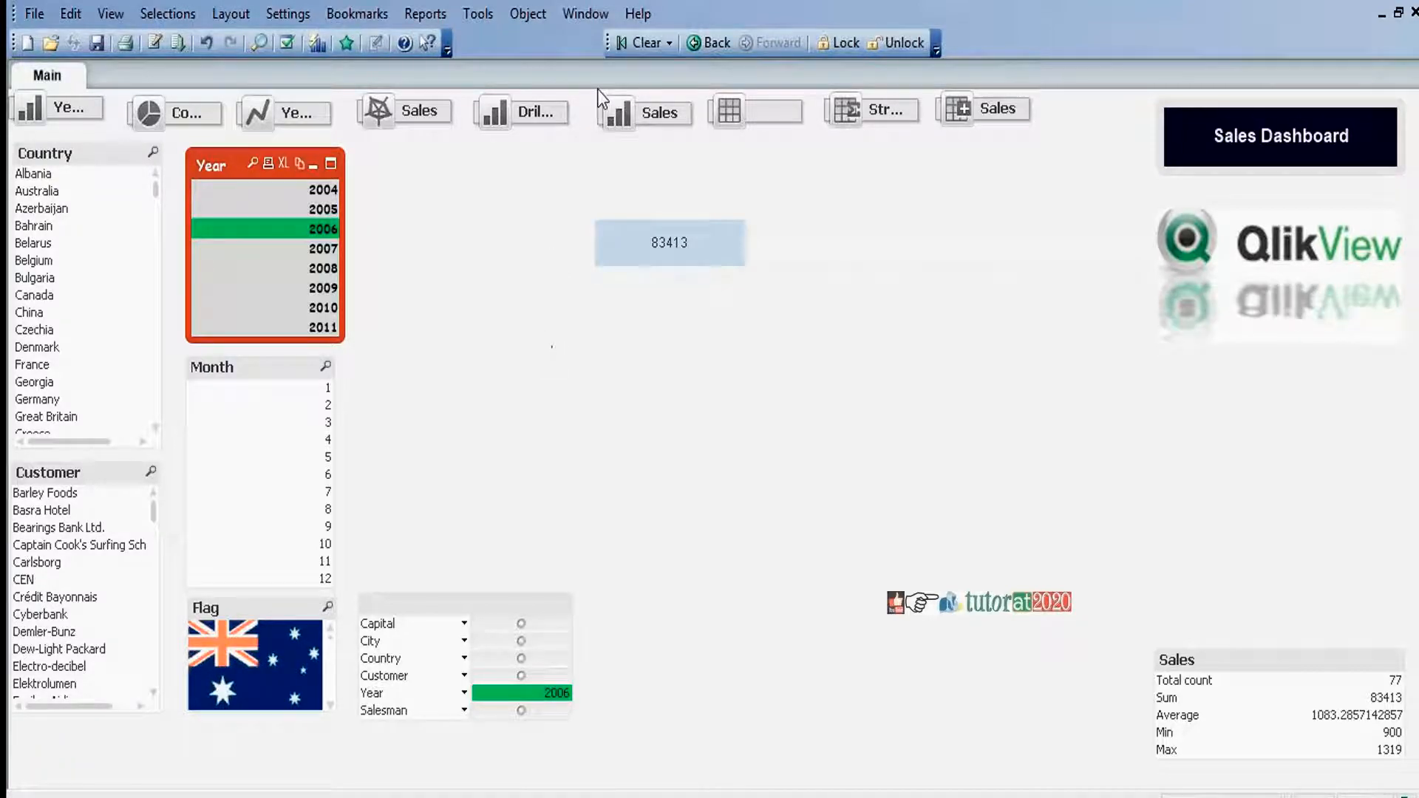
click(635, 49)
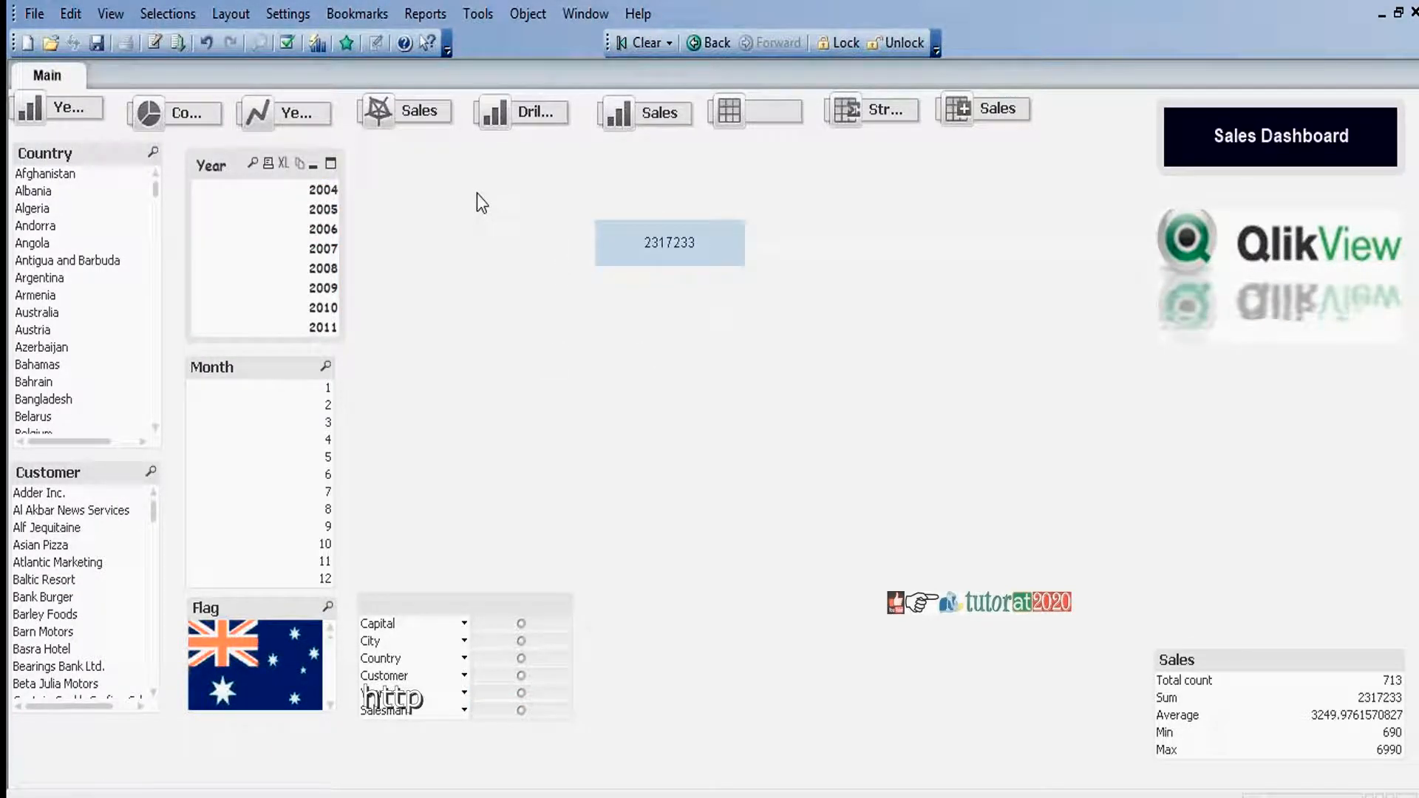
Check the sales sum for the countries from Algeria to Australia, and clear the selection.
click(63, 210)
drag(62, 218, 74, 314)
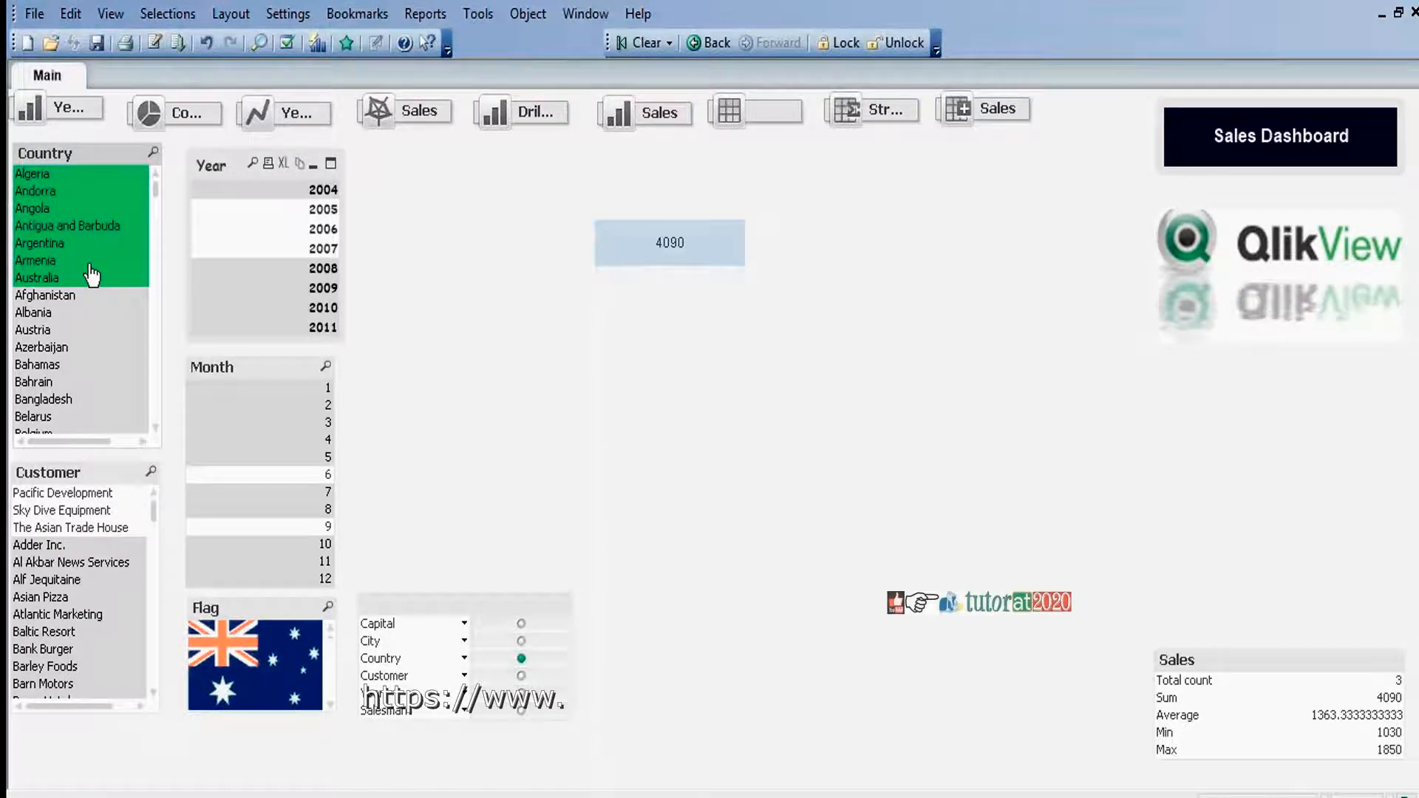
click(646, 45)
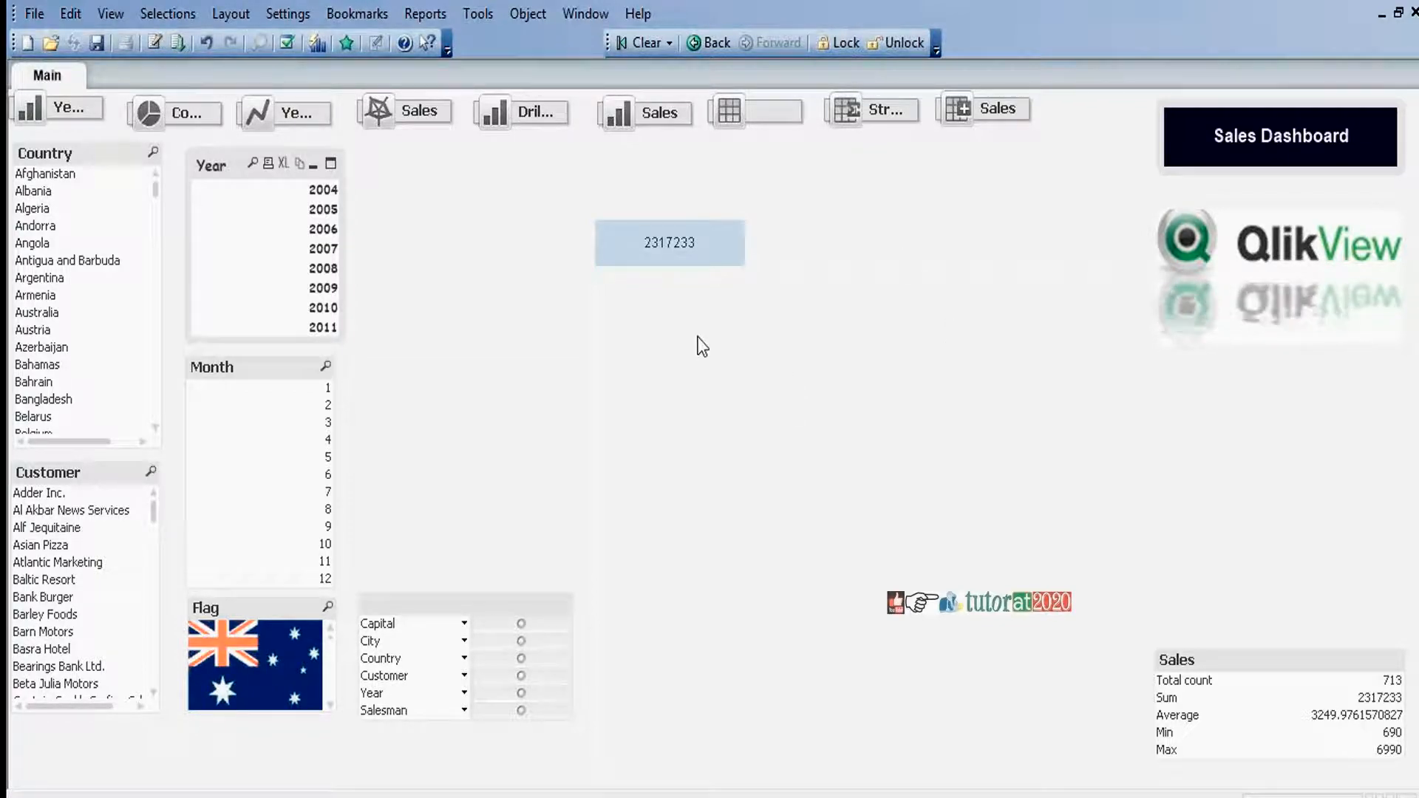
Create a new button object below the sales sum with the text Clear All.
right_click(640, 321)
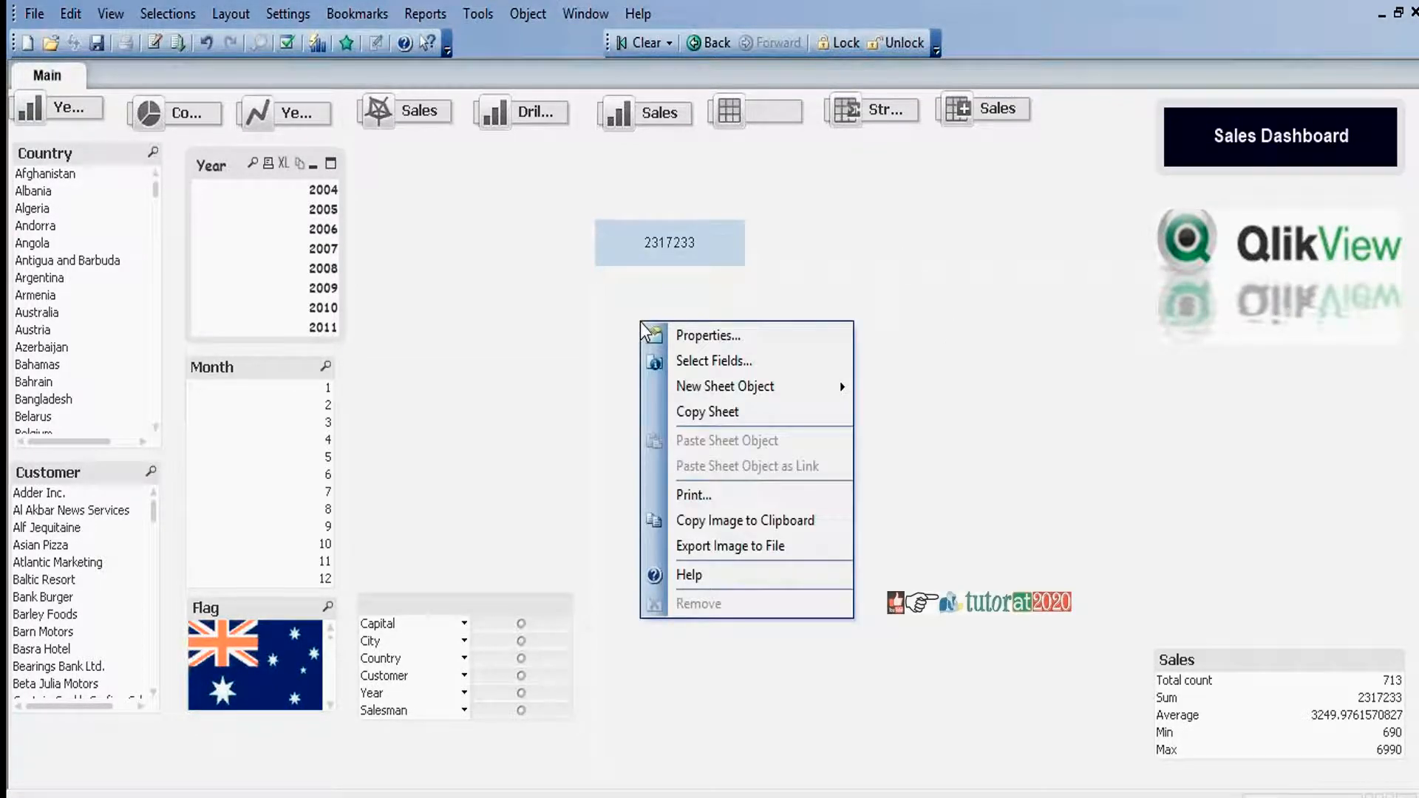
mouse_move(774, 392)
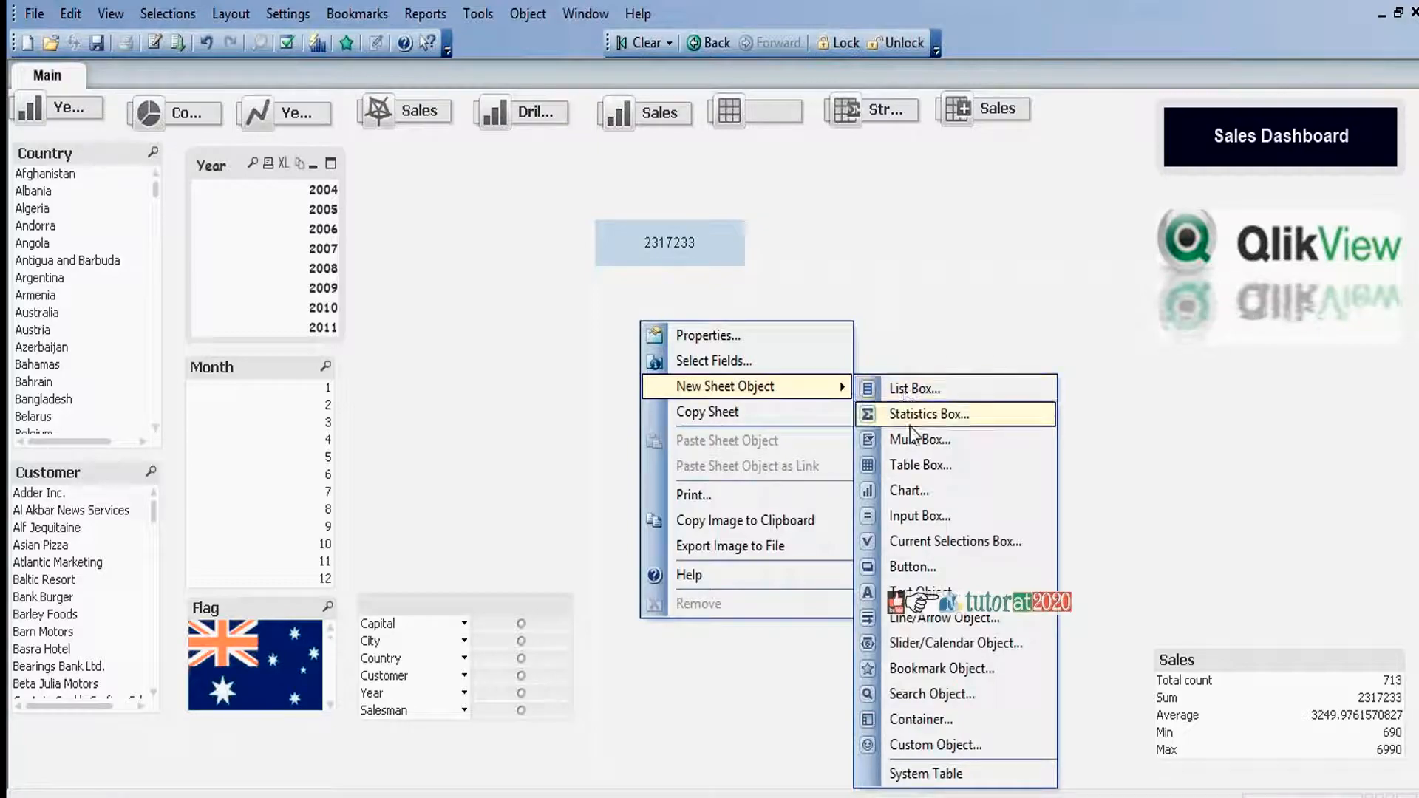
click(917, 566)
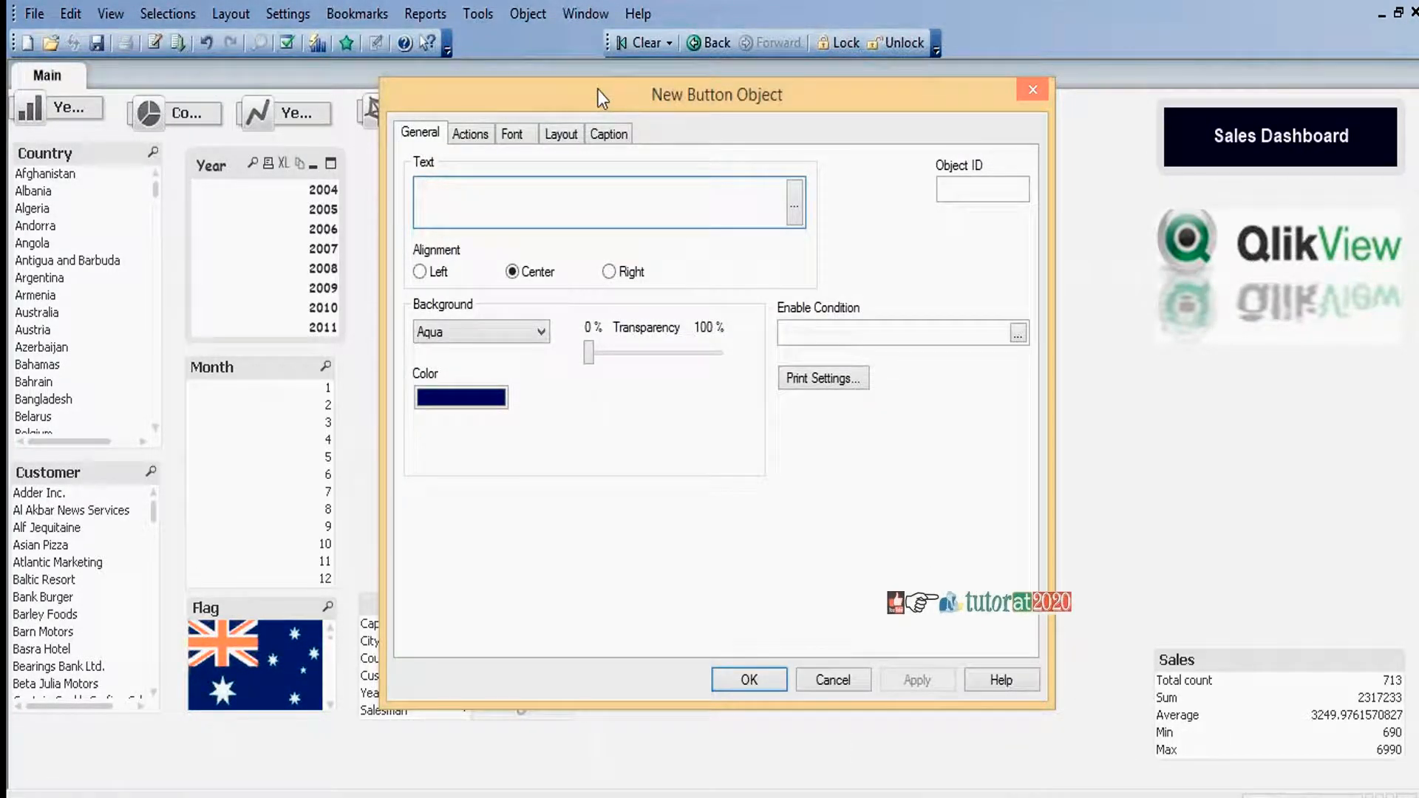
text(Clear All)
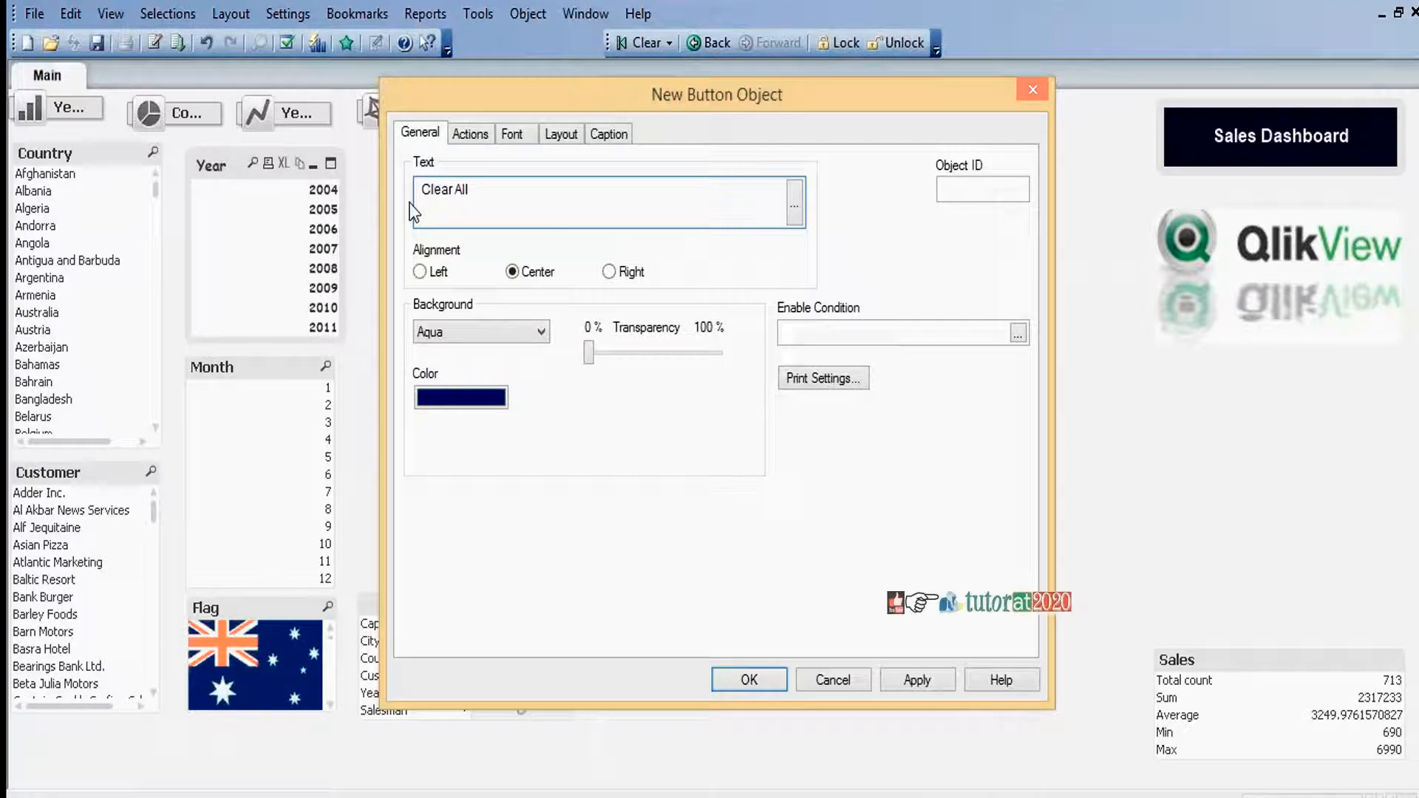
Assign the Clear All selection action to the new button and confirm its properties.
click(467, 137)
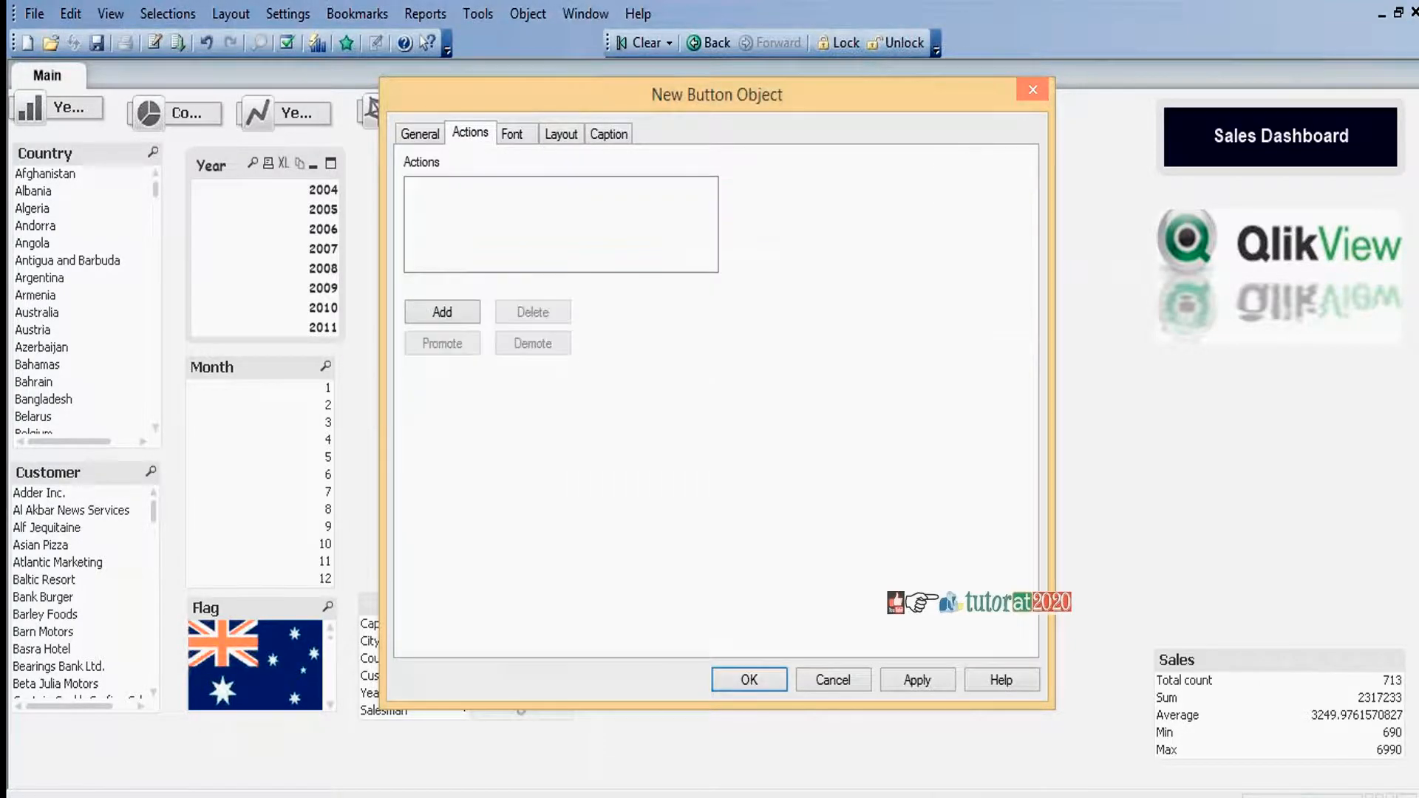
click(442, 311)
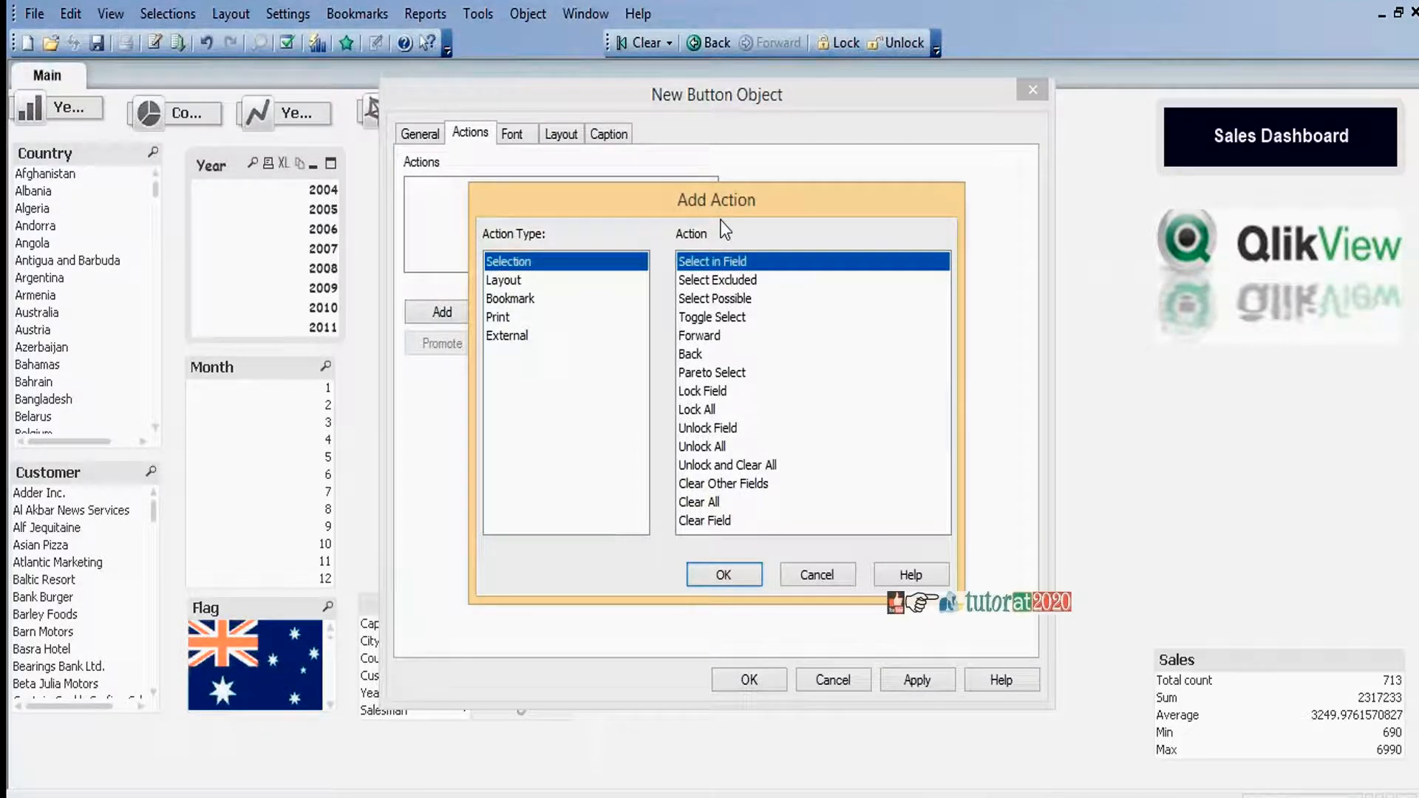
click(699, 502)
click(745, 580)
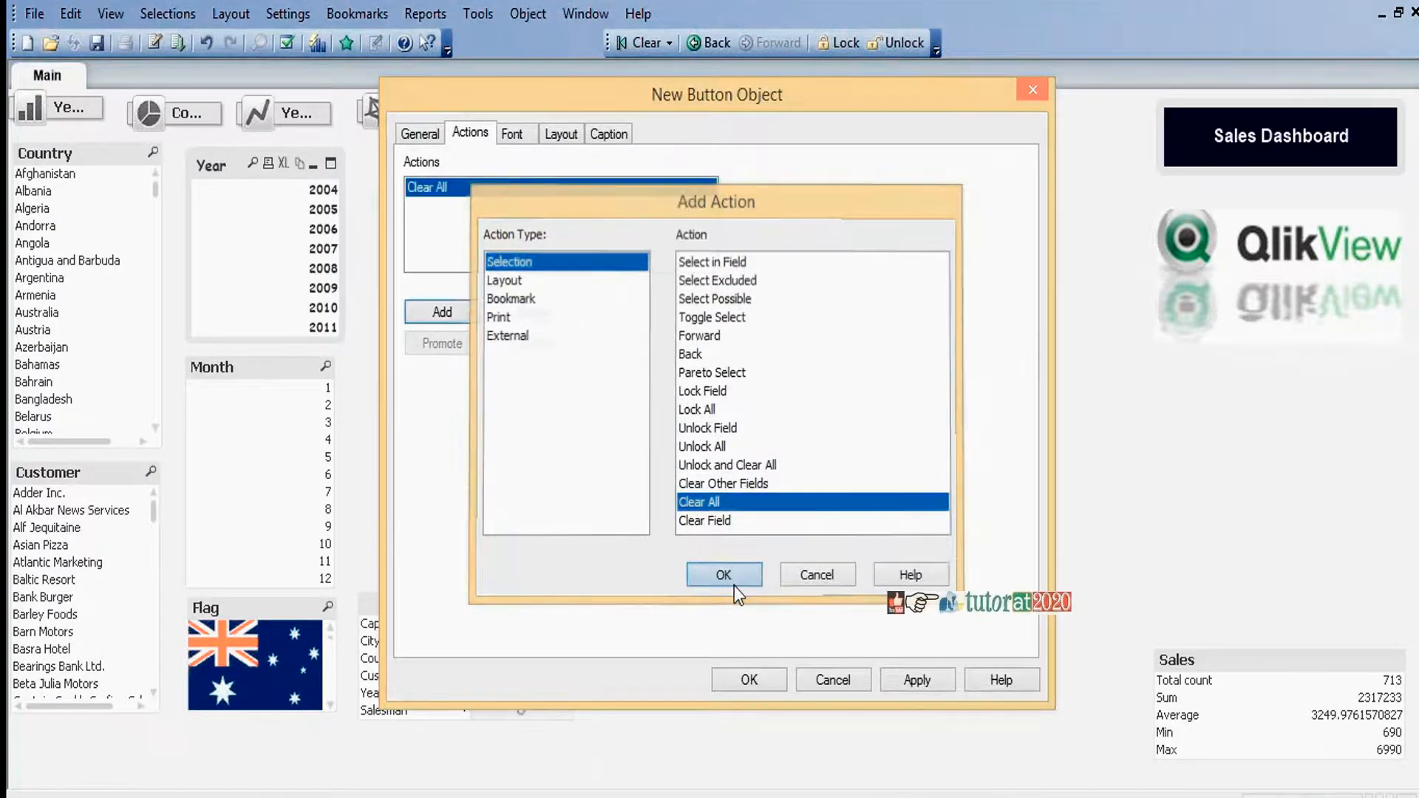
click(748, 680)
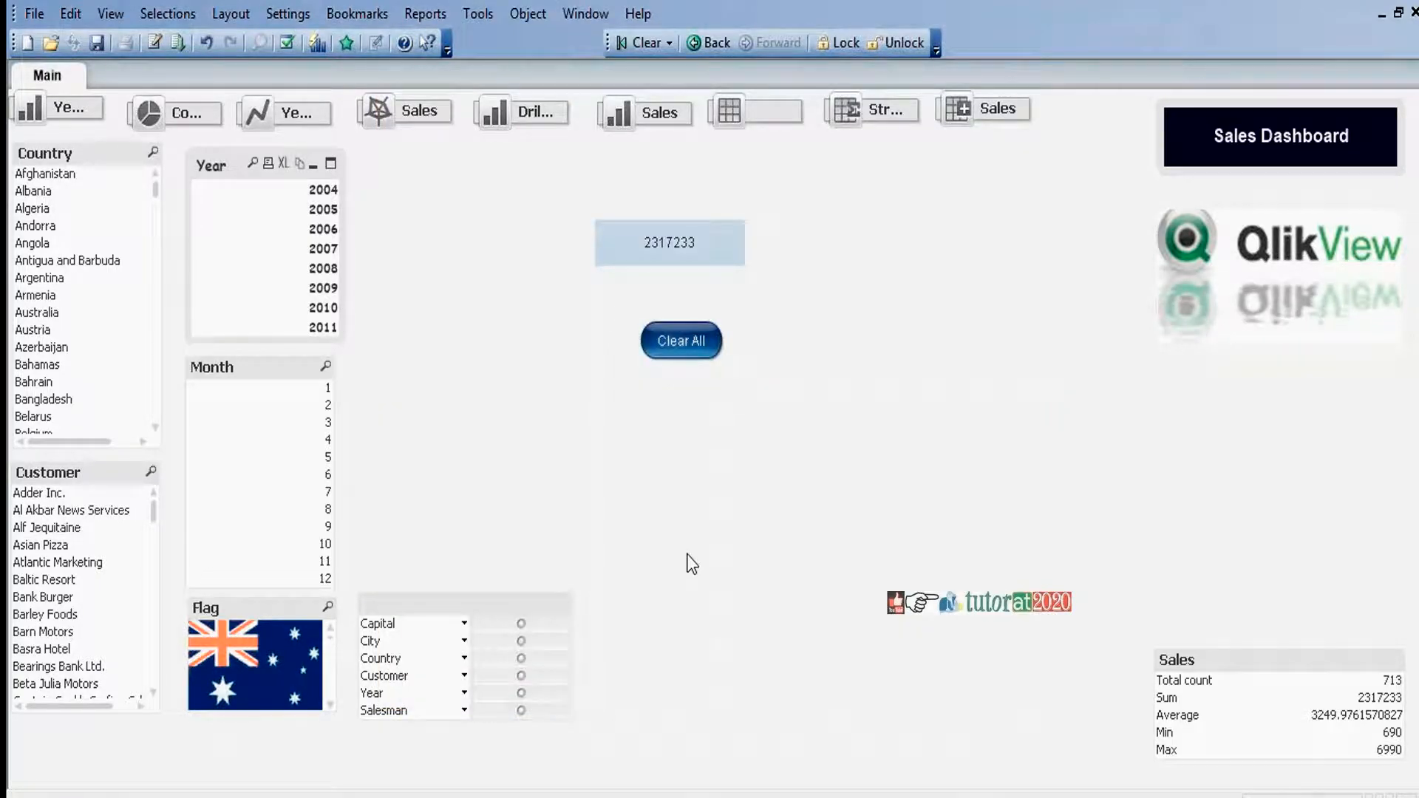
Test the Clear All button by selecting the years 2005 to 2008 with a range of countries and clearing them.
drag(299, 210, 299, 286)
drag(100, 209, 97, 381)
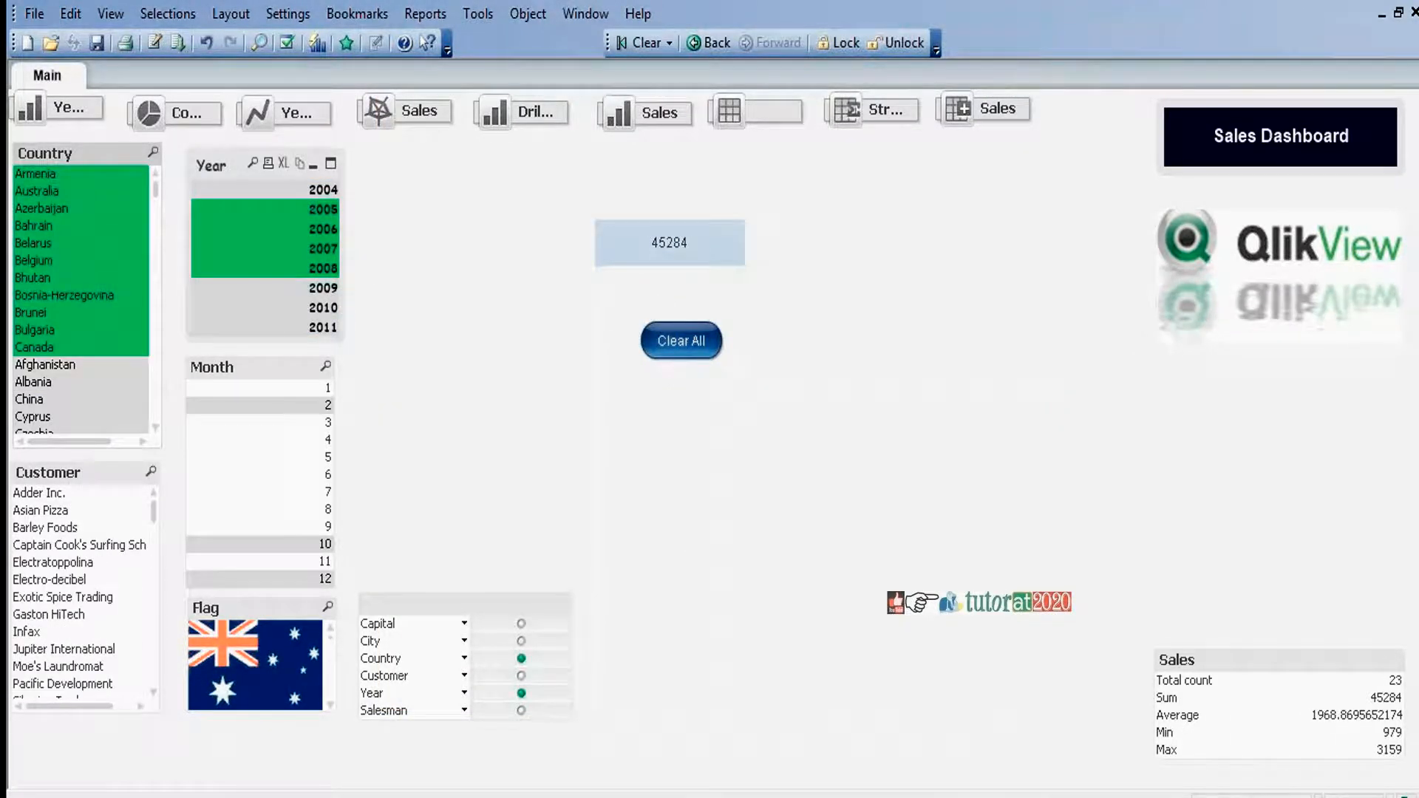
click(680, 346)
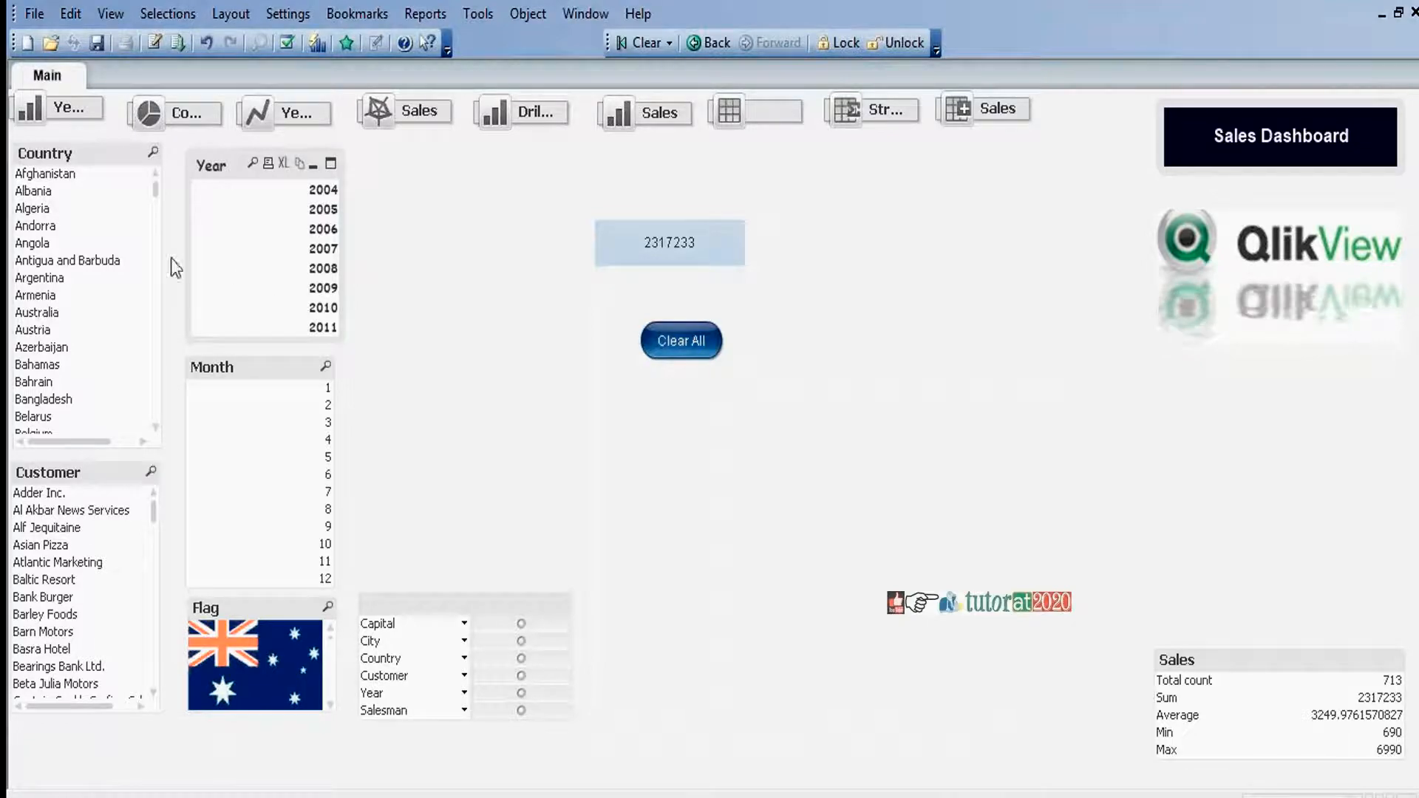
Test the Clear All button again with a range of countries and the months 2 to 6 selected.
drag(66, 226, 127, 435)
drag(252, 405, 252, 473)
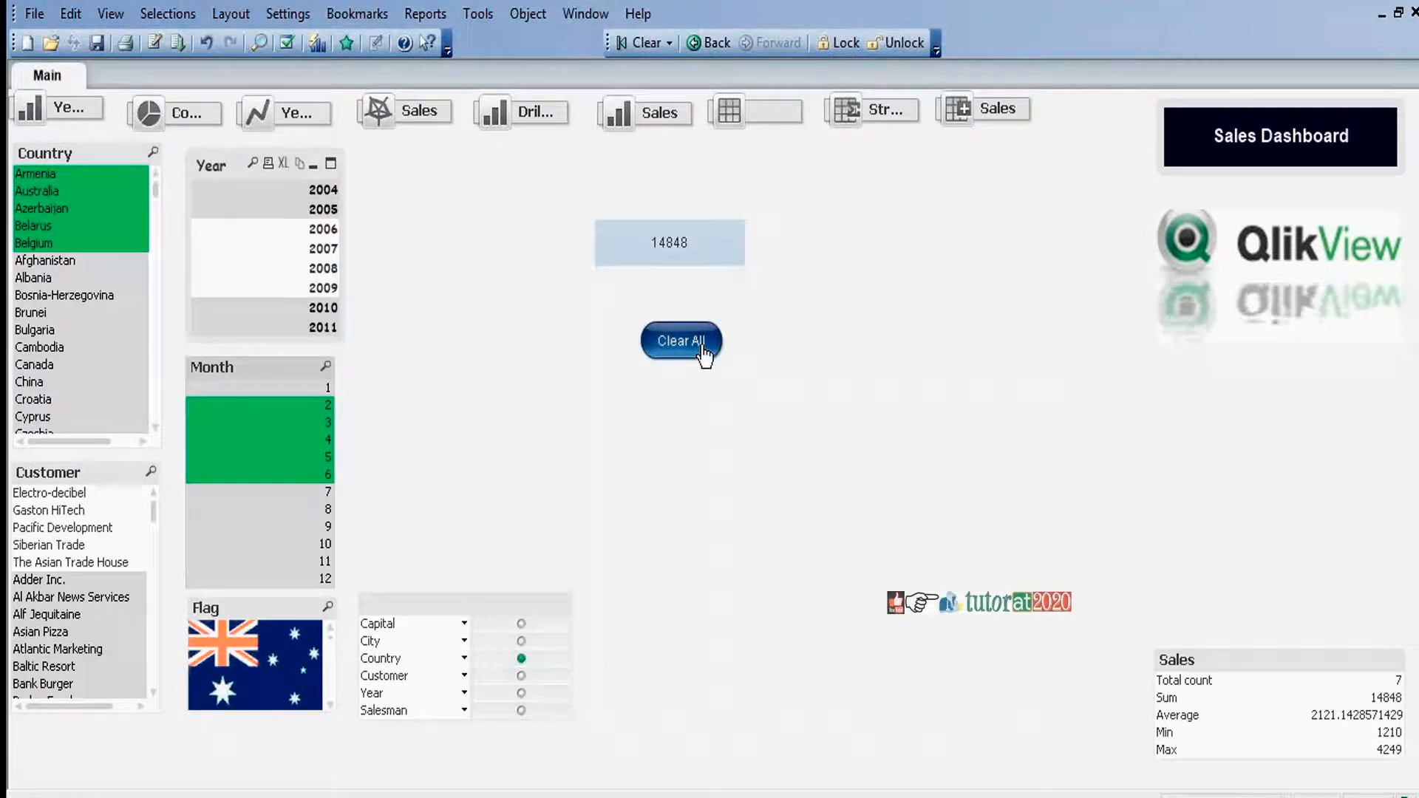
click(682, 342)
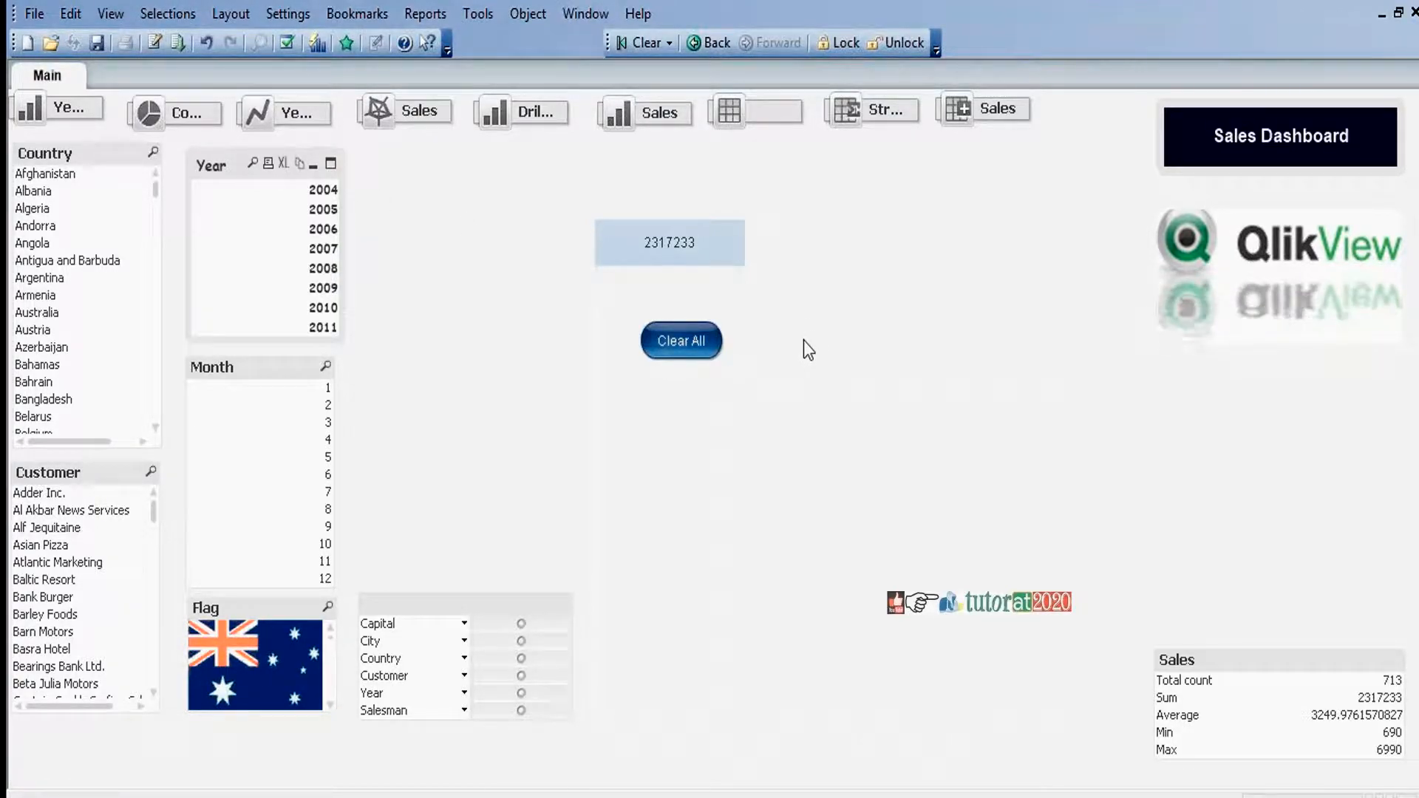
Create another button object to the right of the Clear All button with the text Clear.
right_click(831, 334)
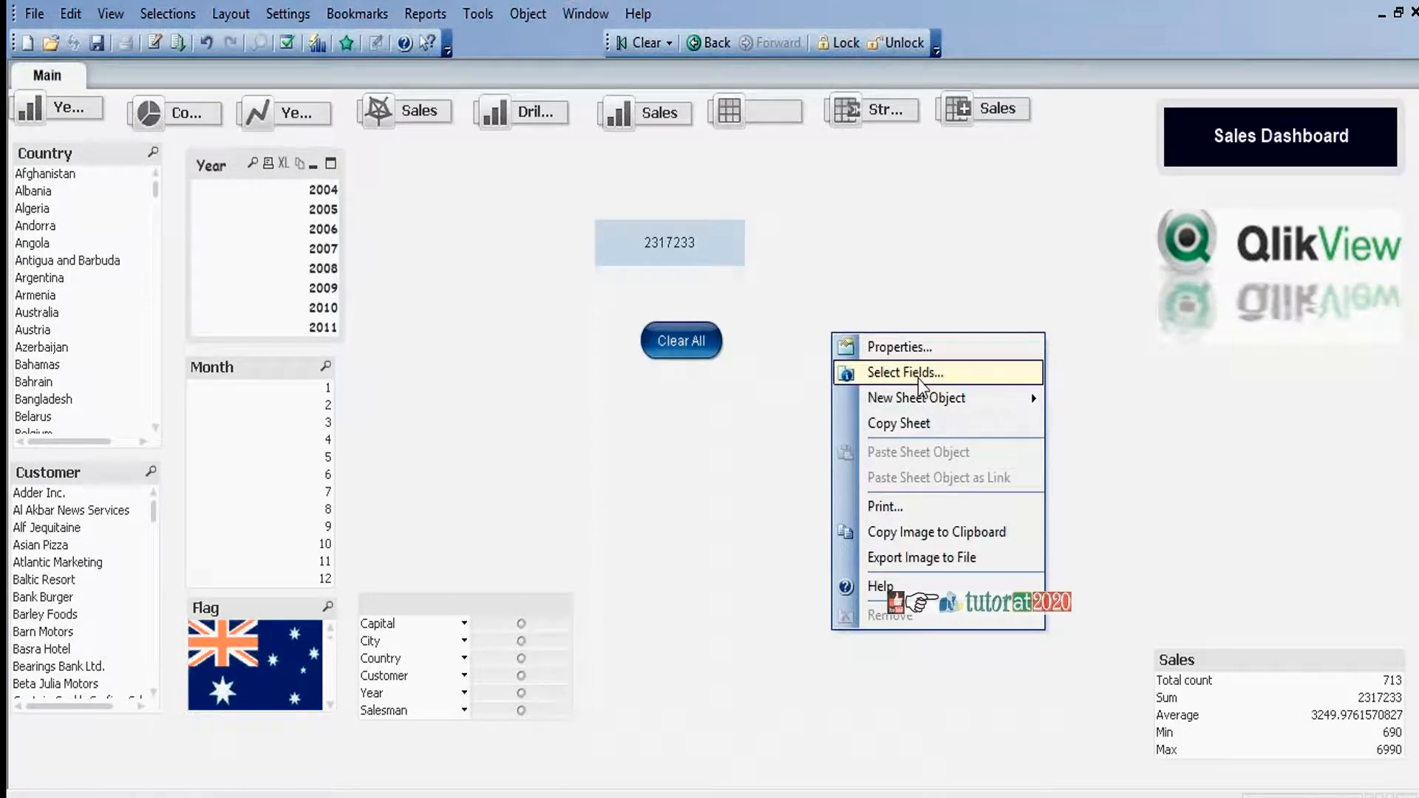
mouse_move(933, 405)
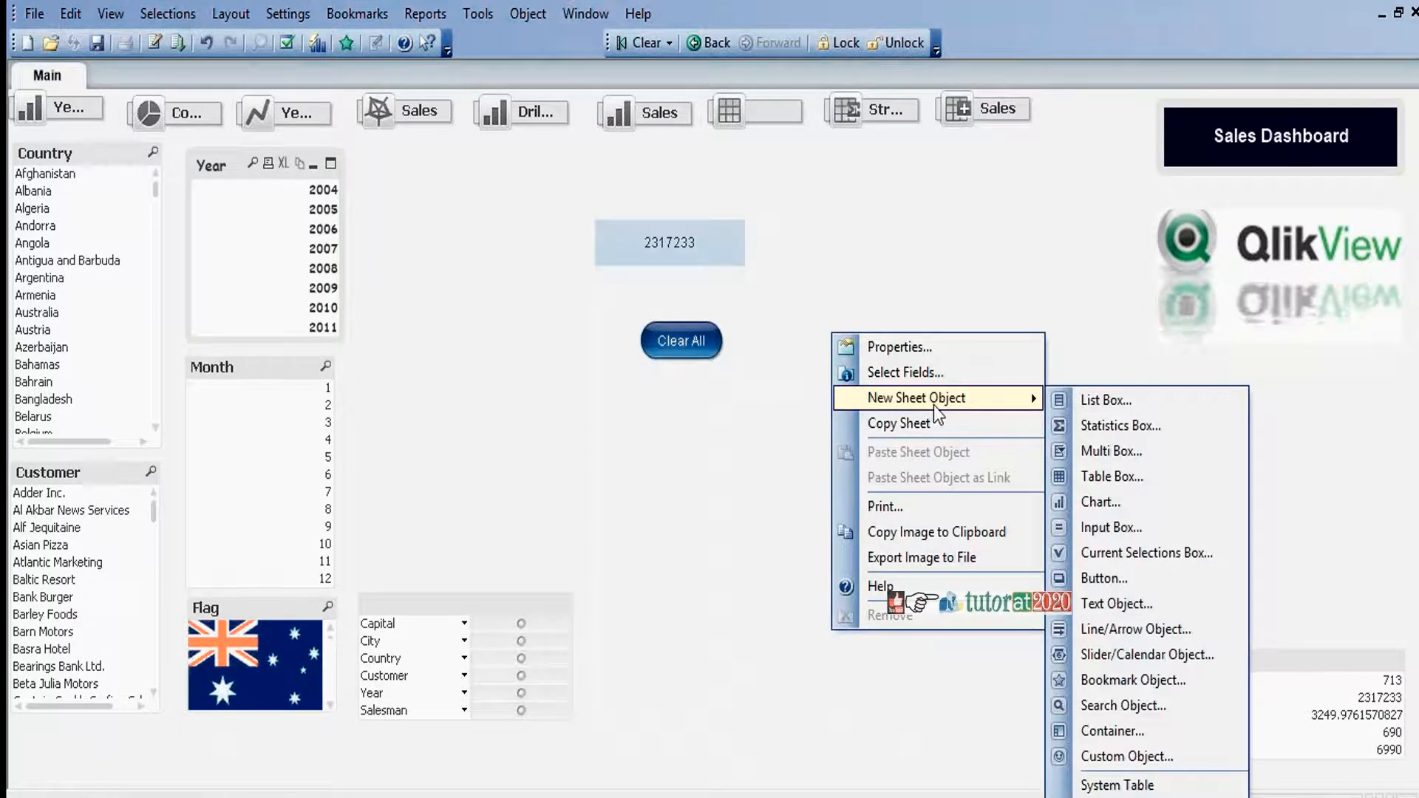
click(1118, 583)
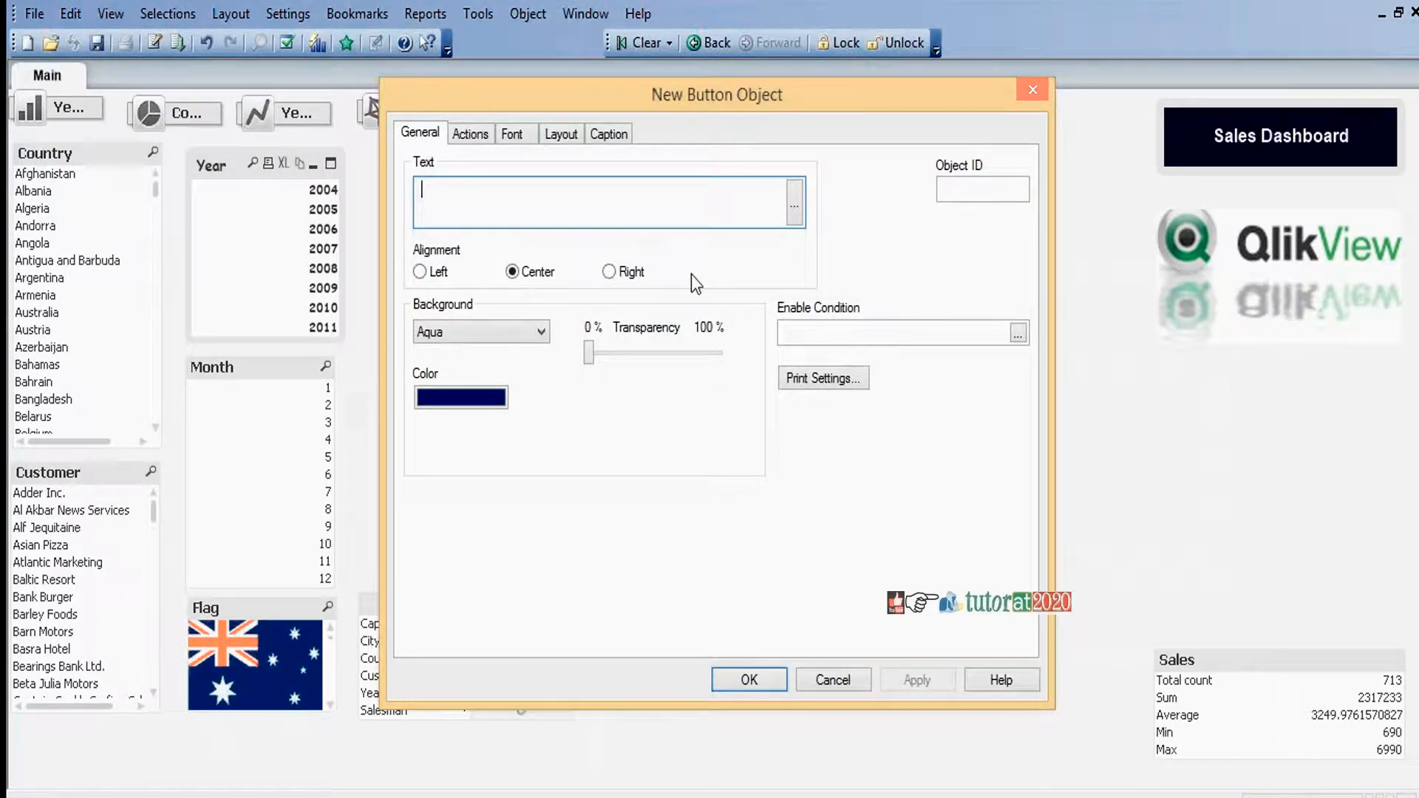
click(475, 189)
text(Clear)
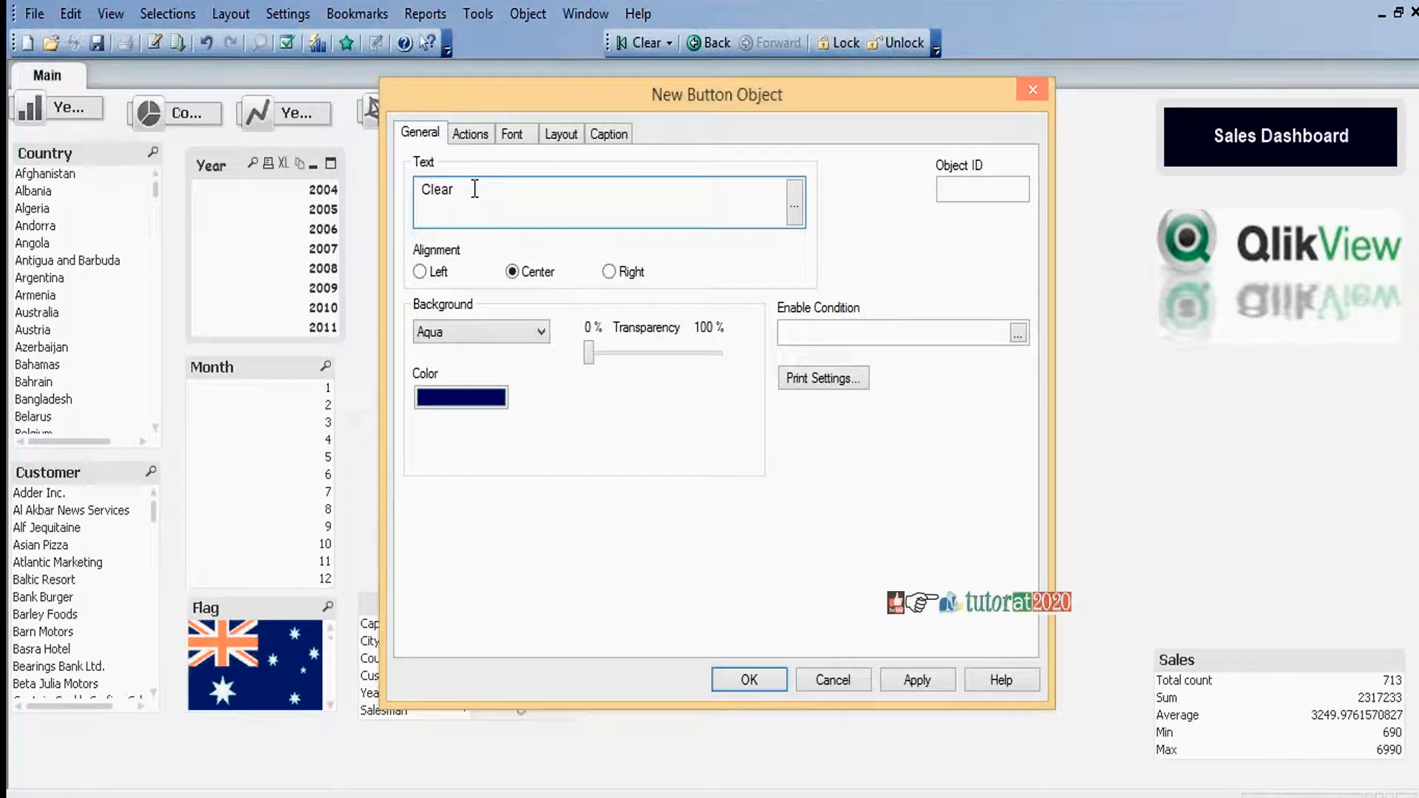
Assign the Clear Field selection action for the Year field to the Clear button and place the button level with Clear All.
click(470, 133)
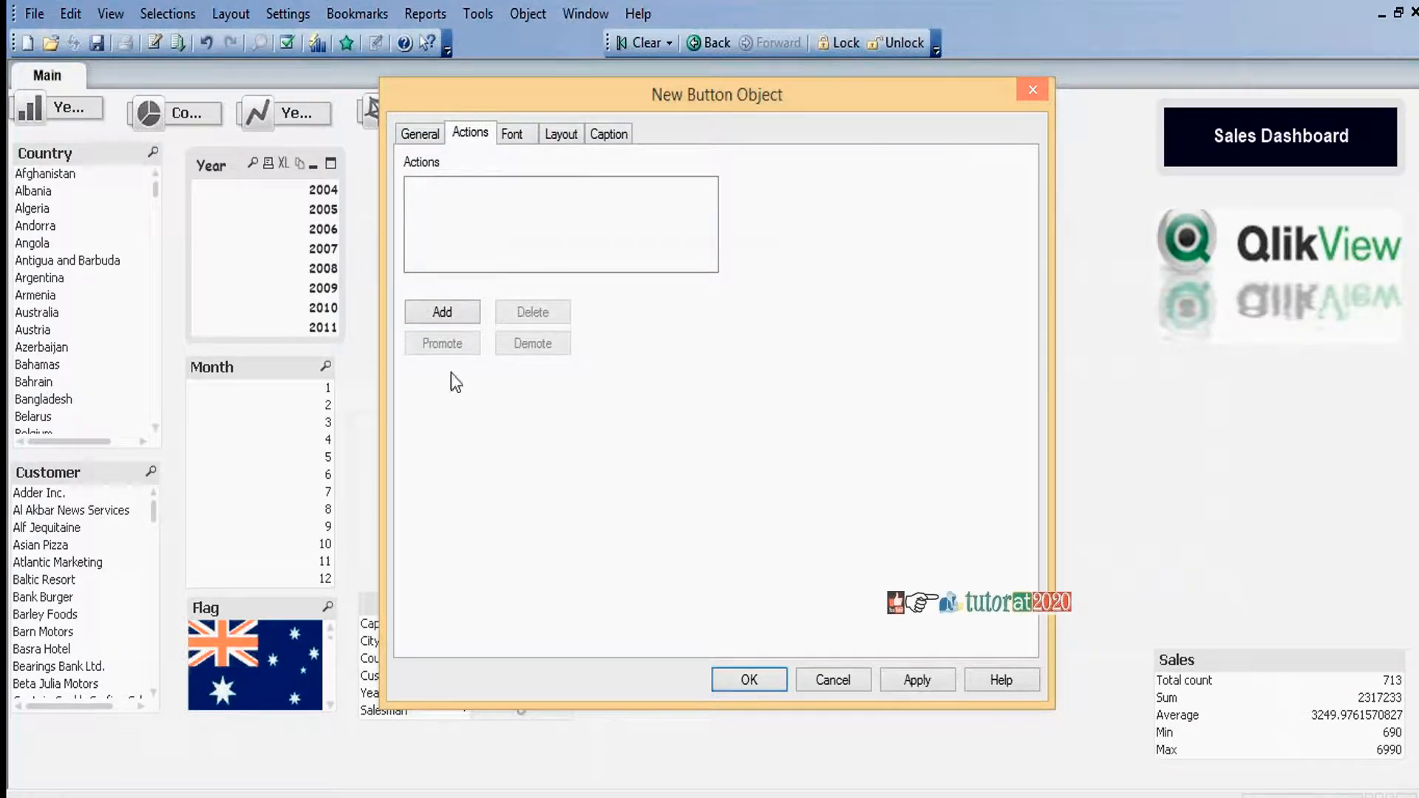
click(441, 312)
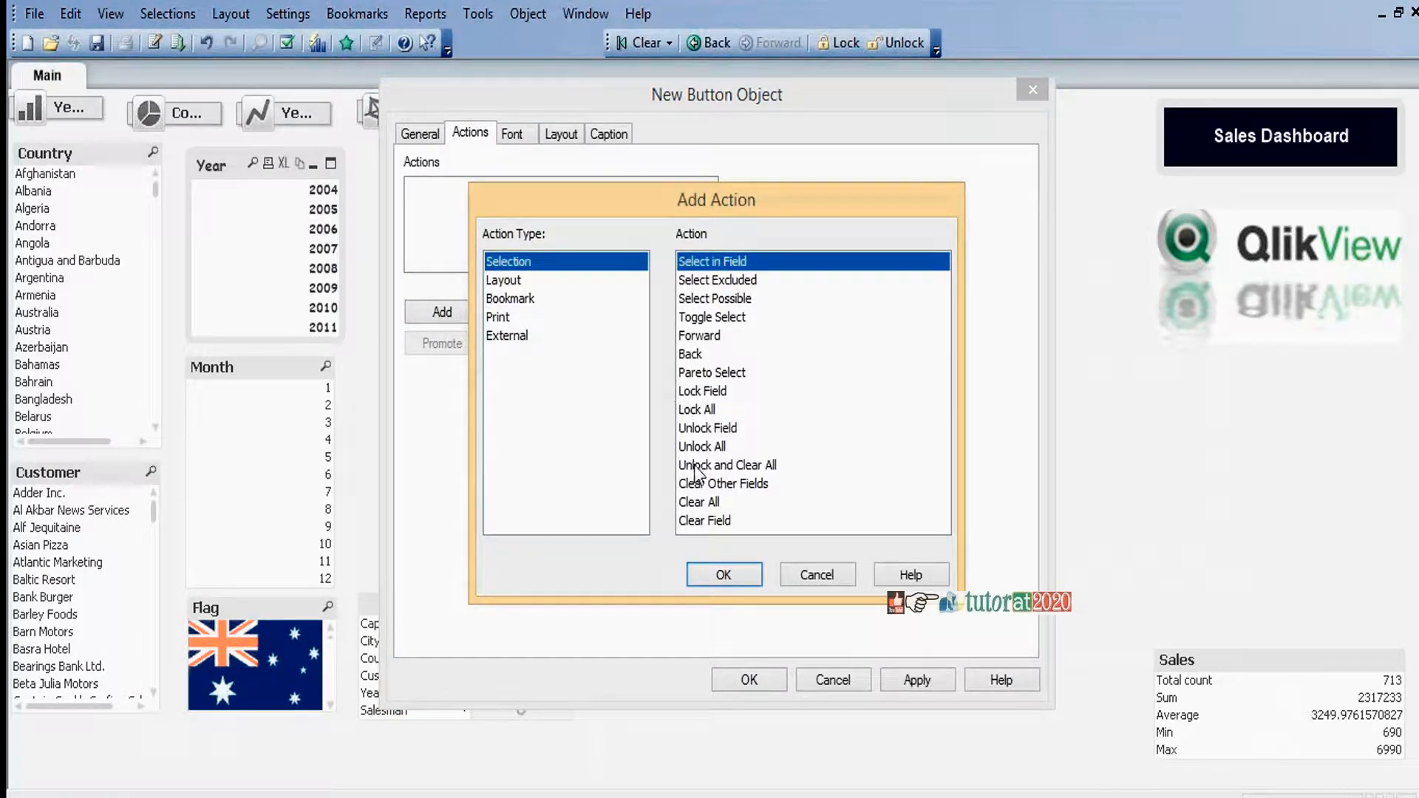
click(716, 520)
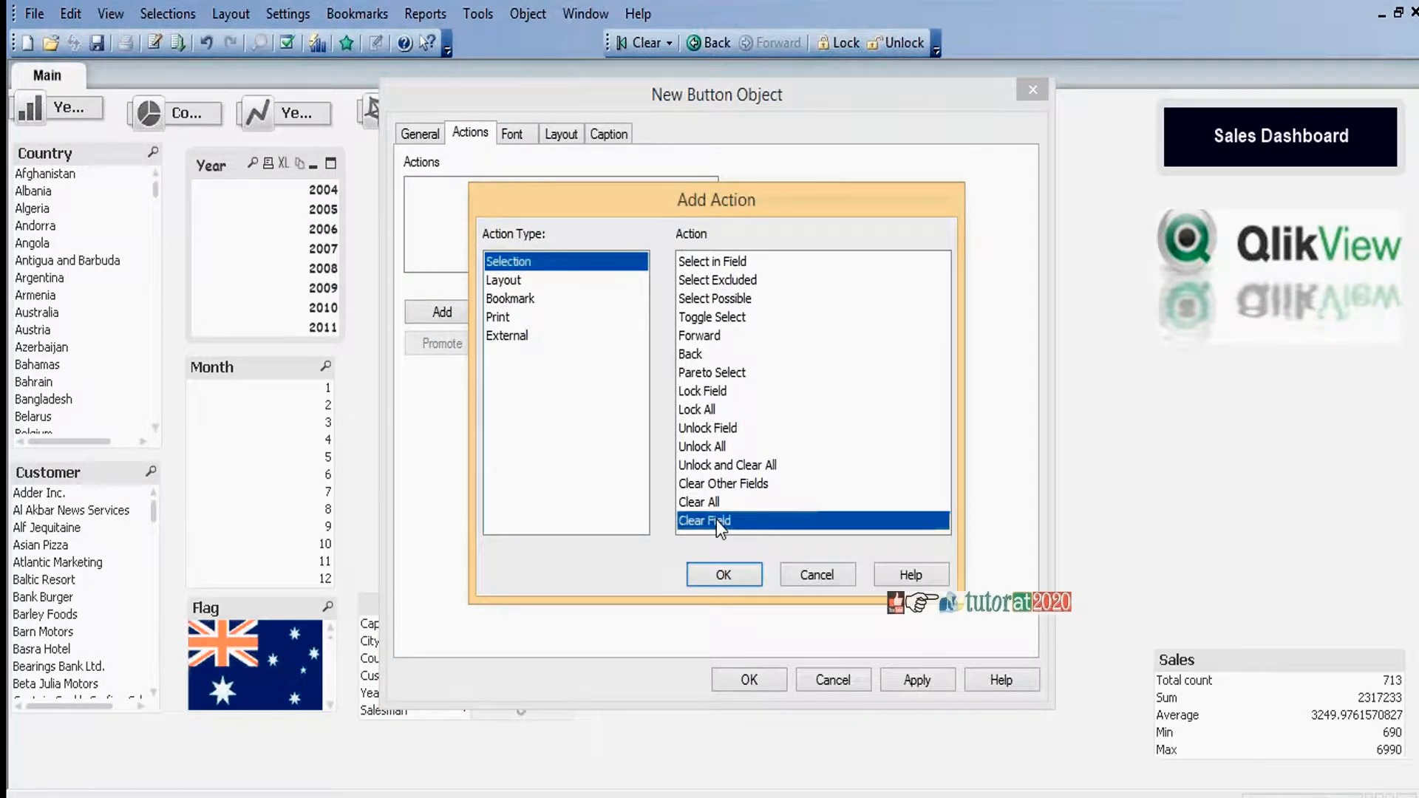
click(733, 579)
click(786, 184)
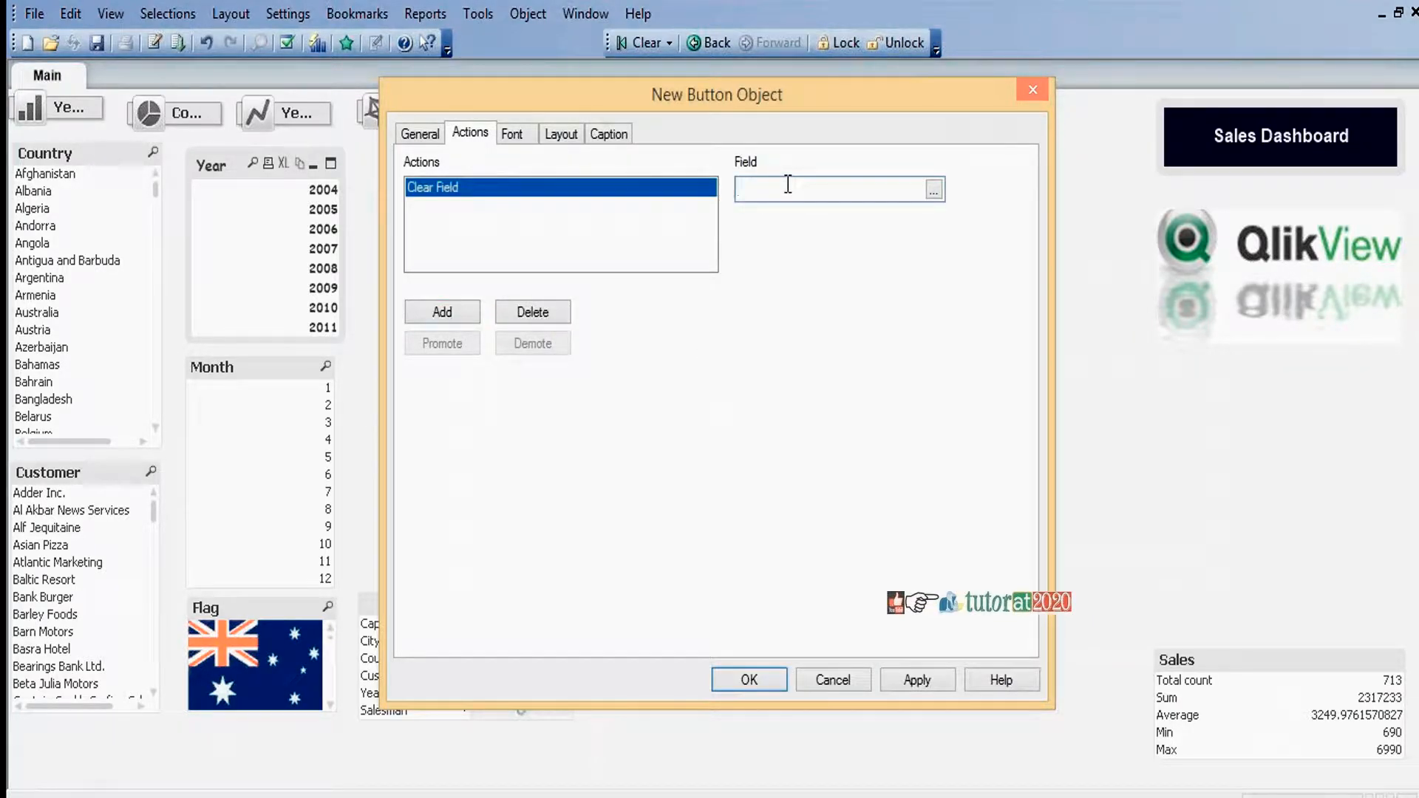
text(Year)
click(921, 686)
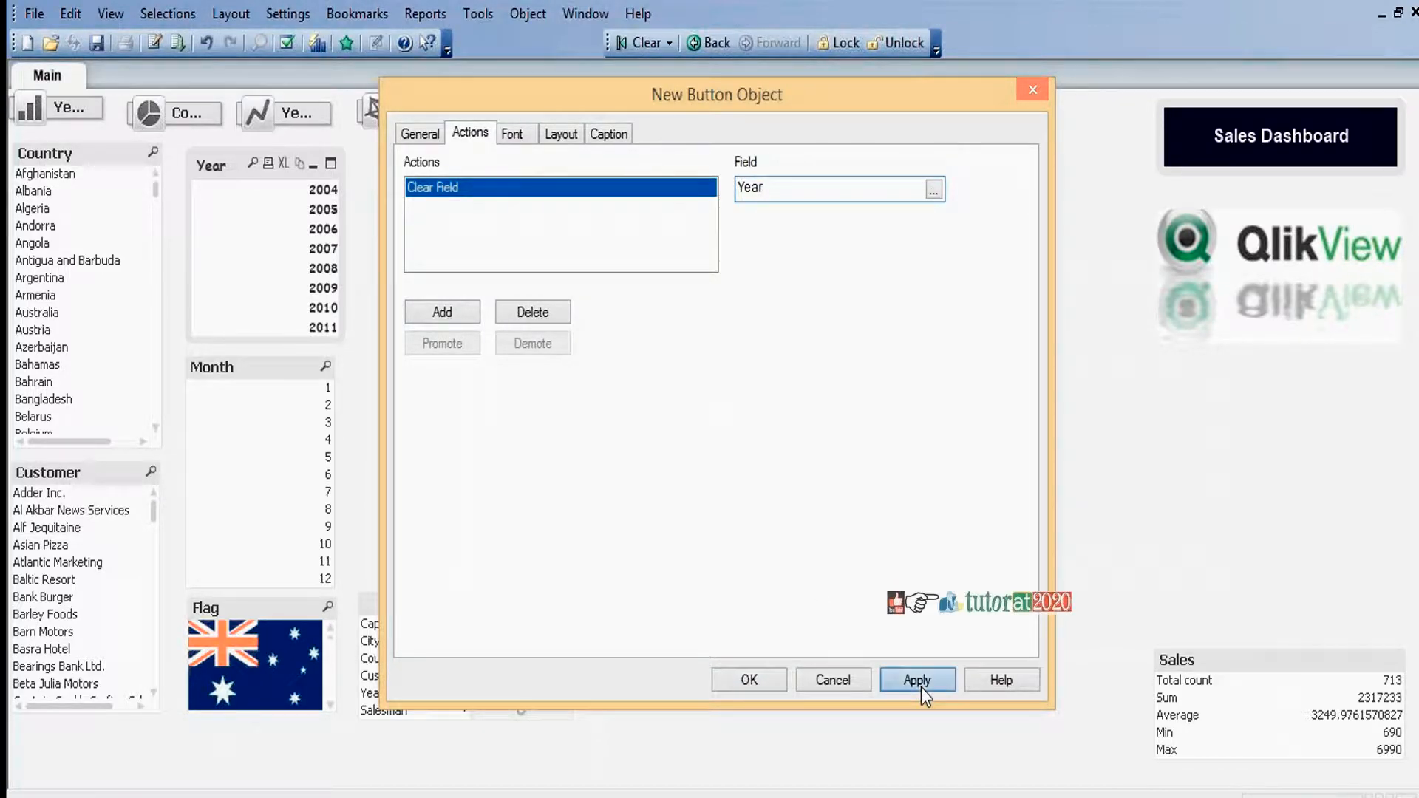
click(755, 683)
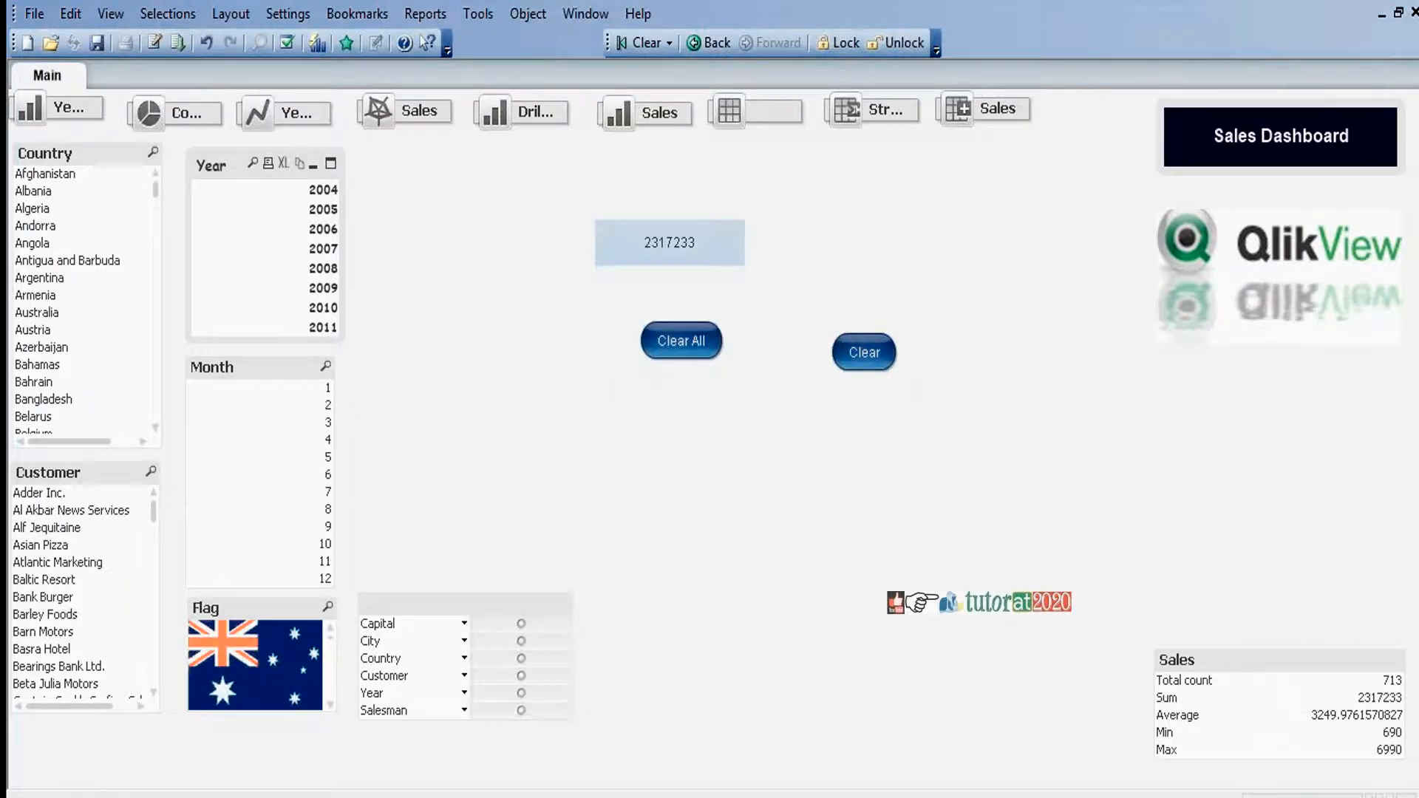
drag(864, 353, 863, 343)
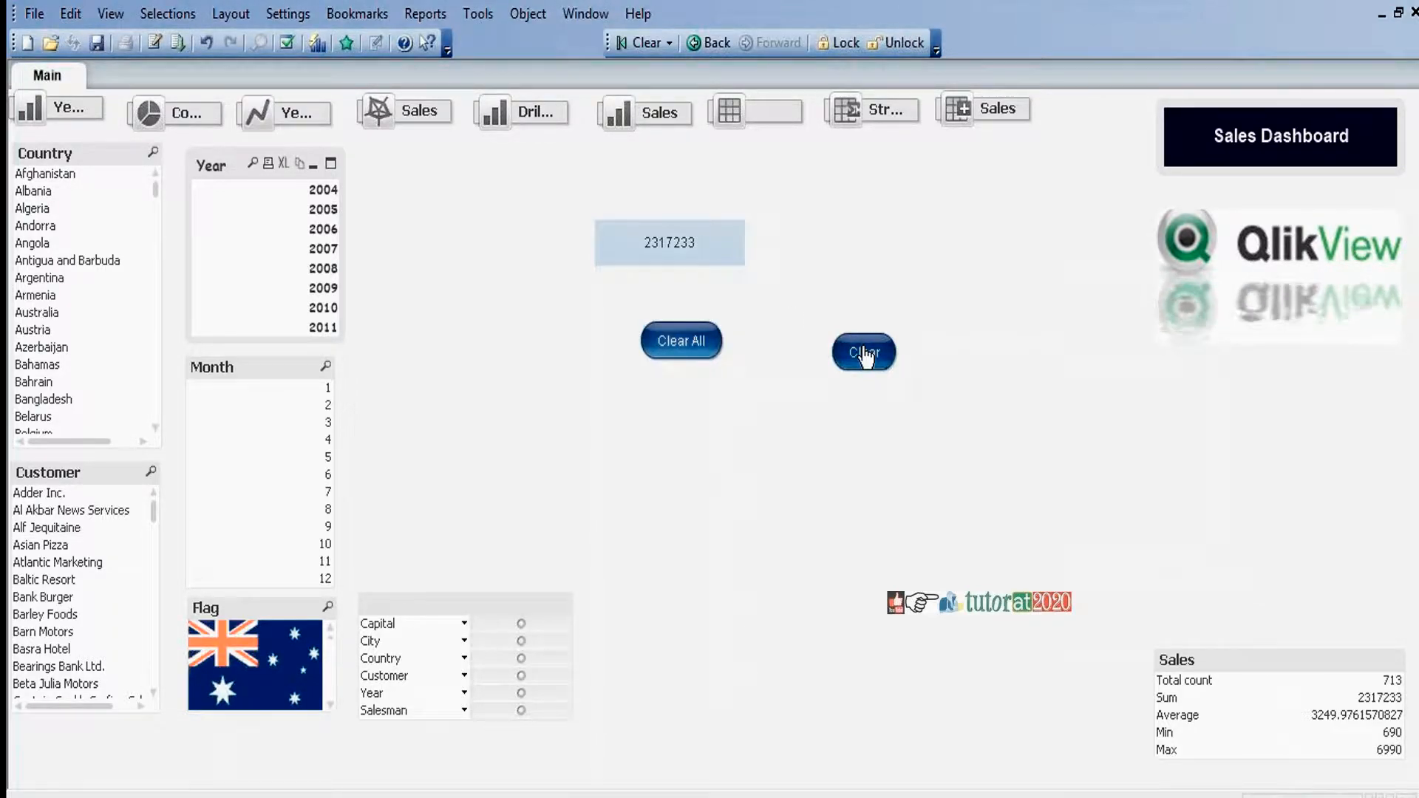
Test the Clear button with years 2006 to 2010 and countries Armenia to Bhutan selected, and reset everything with Clear All.
drag(263, 231, 263, 307)
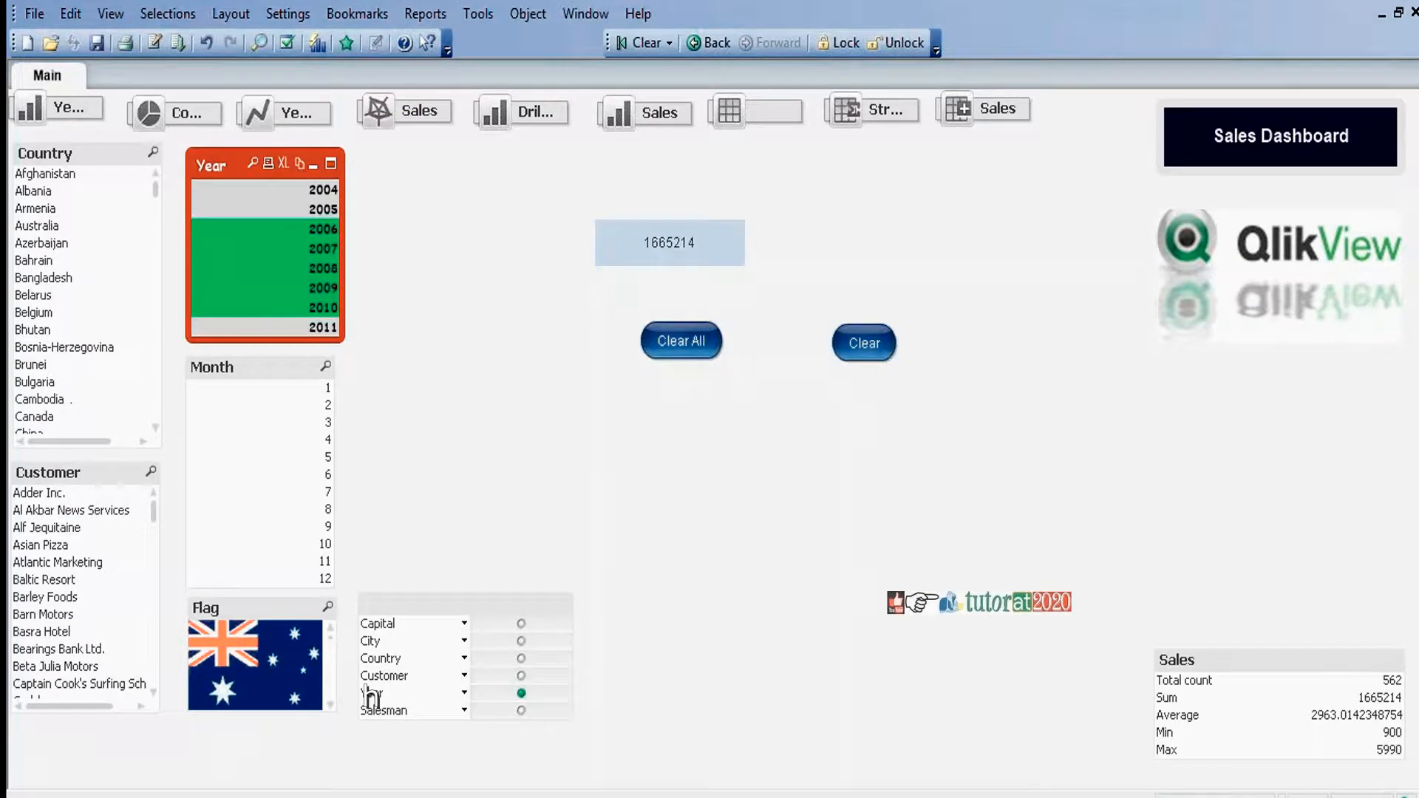
drag(51, 210, 51, 329)
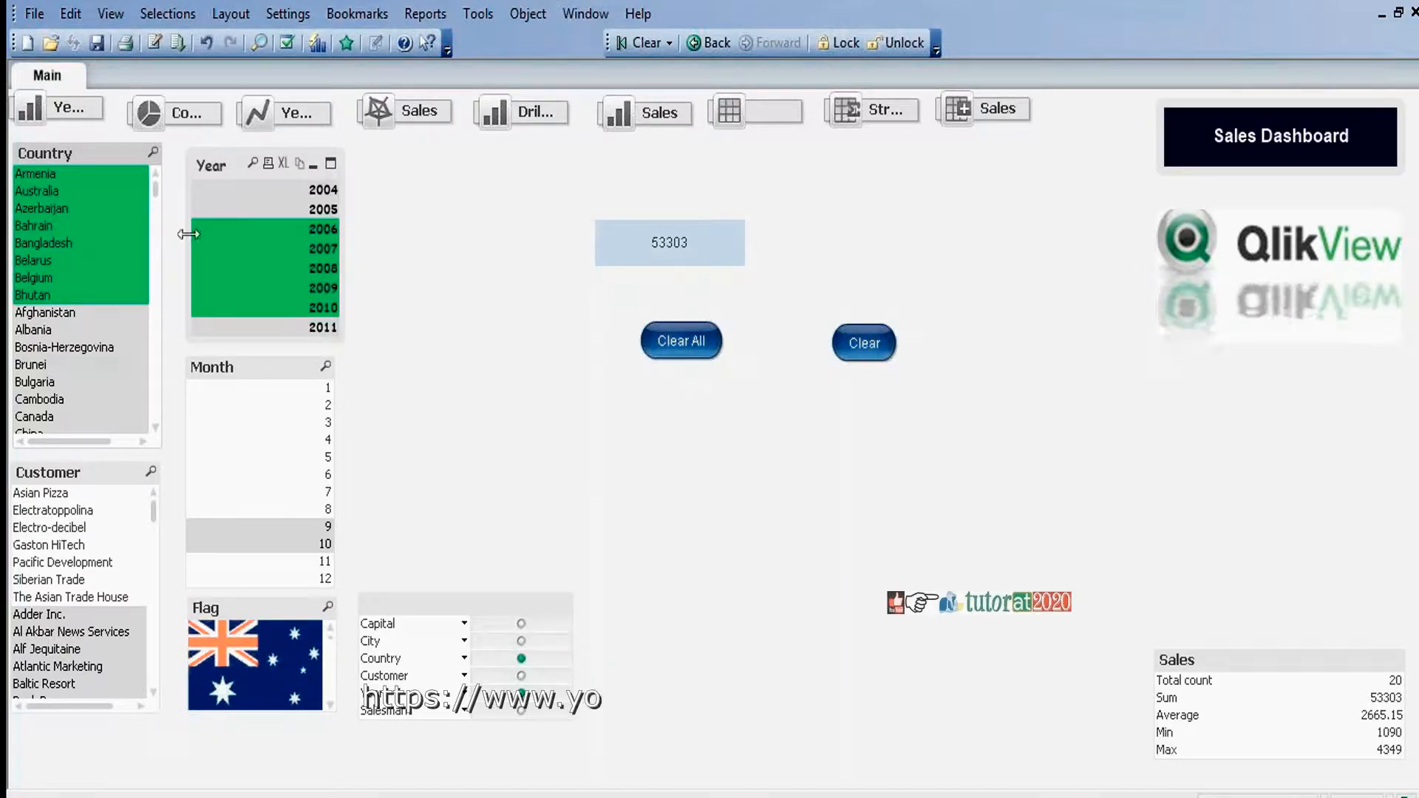
click(865, 348)
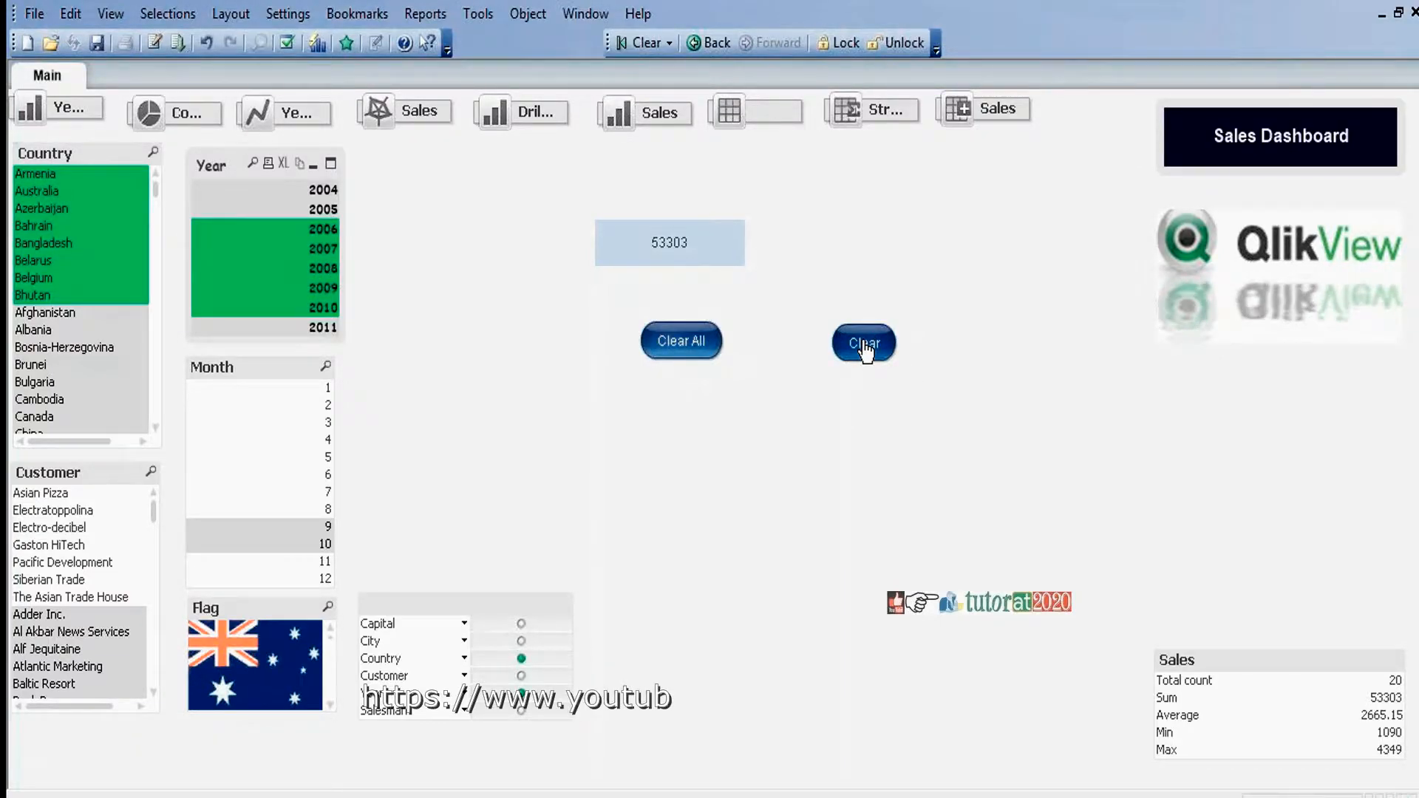
click(677, 343)
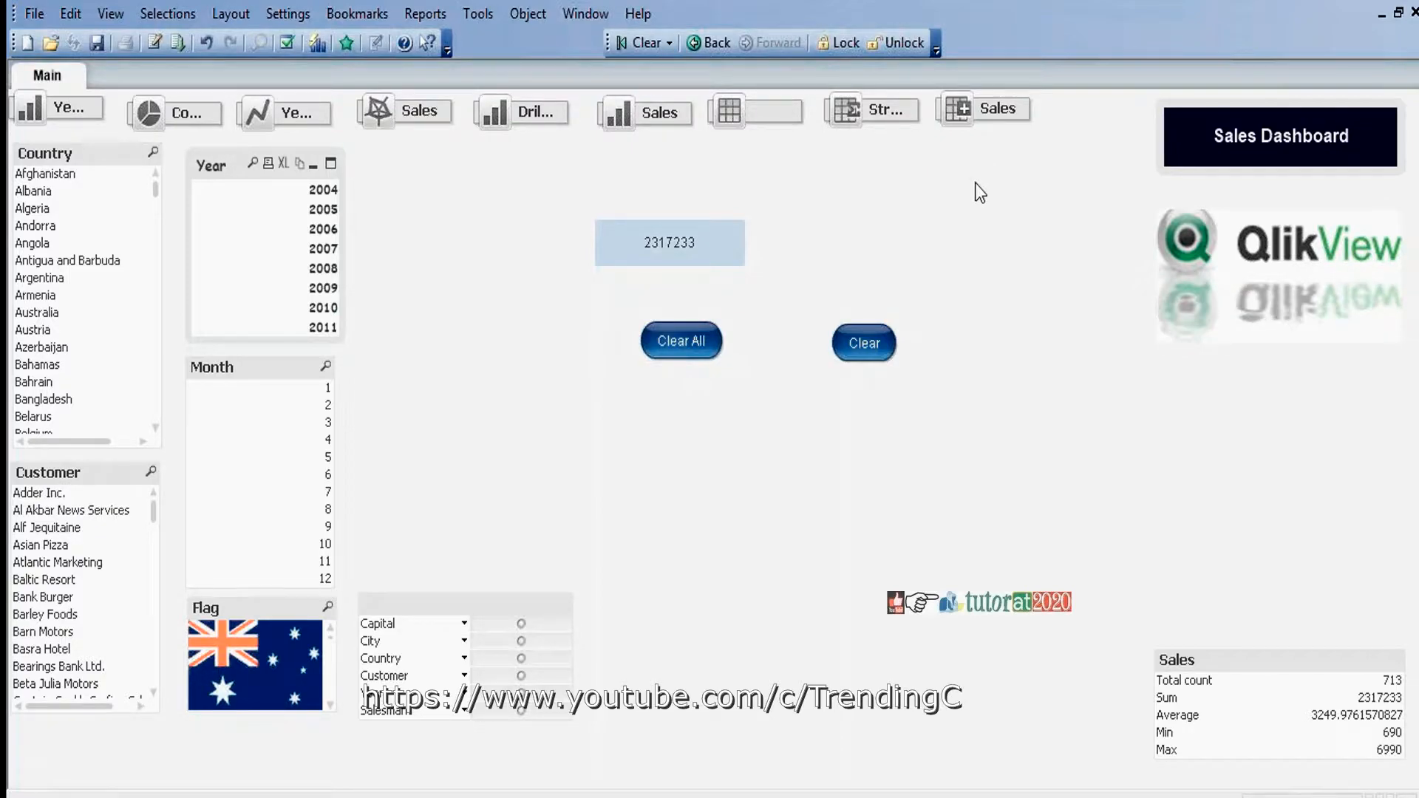
Test the Clear button again with years 2006 to 2009 and countries Azerbaijan to Brunei selected, and clear the remaining selections with Clear All.
drag(264, 233, 286, 290)
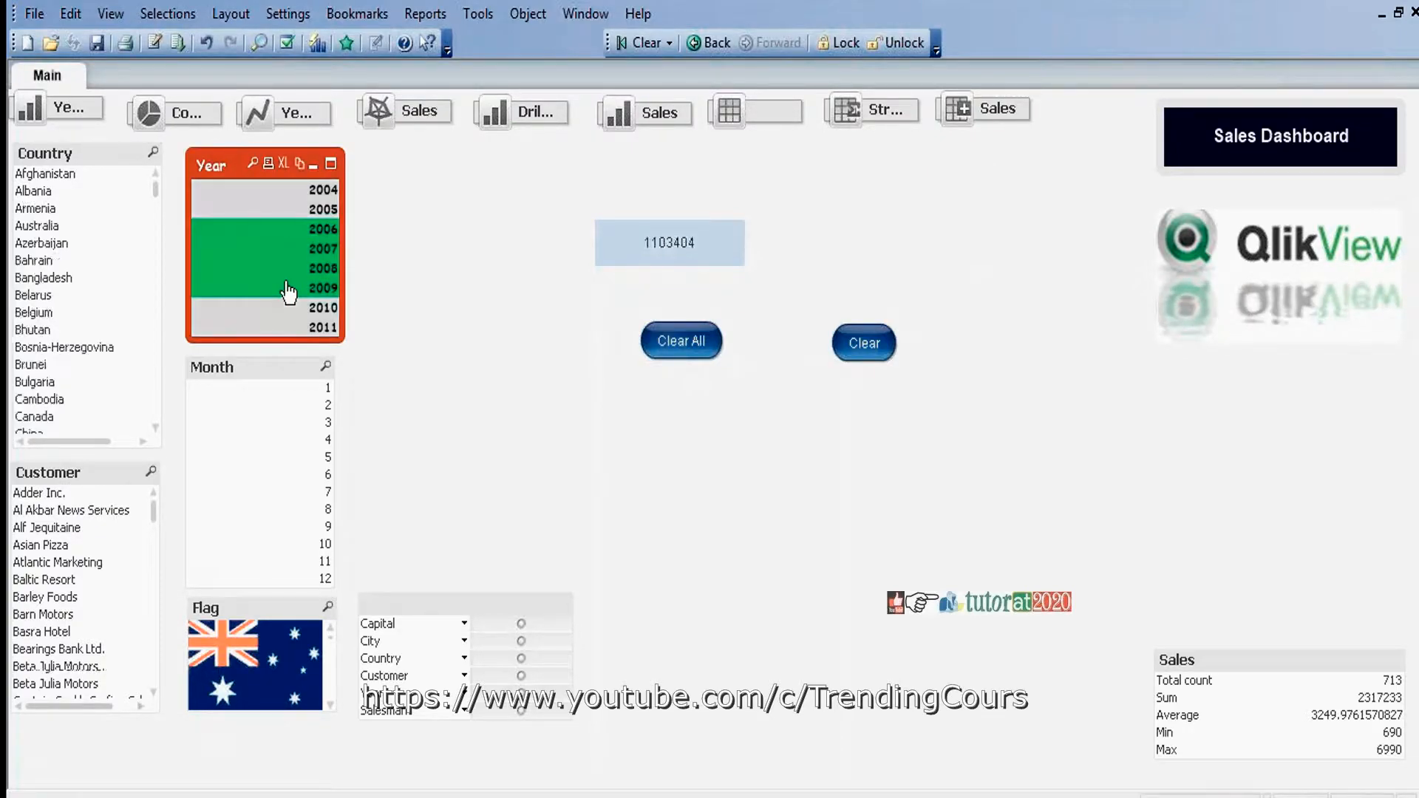
drag(104, 244, 107, 278)
drag(113, 343, 107, 364)
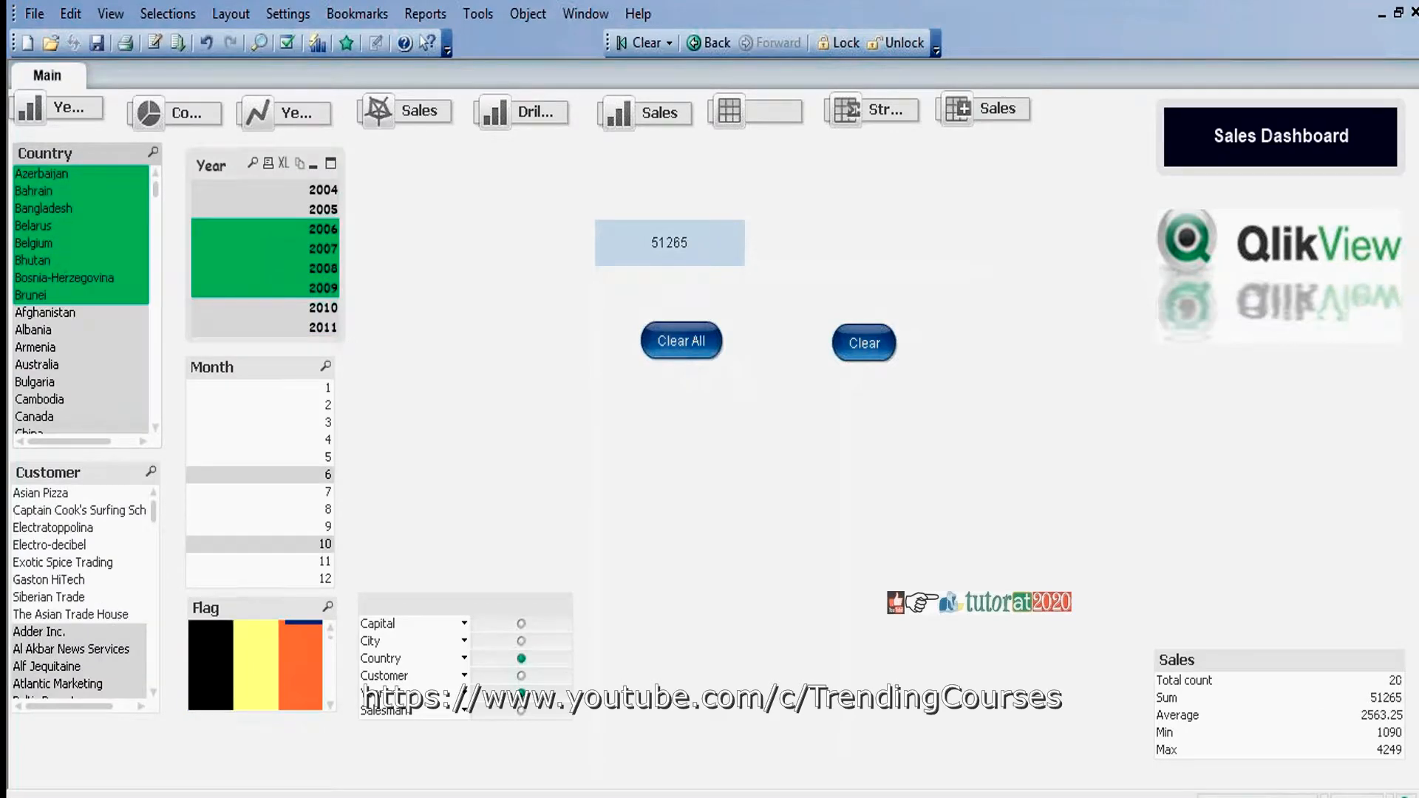
click(872, 346)
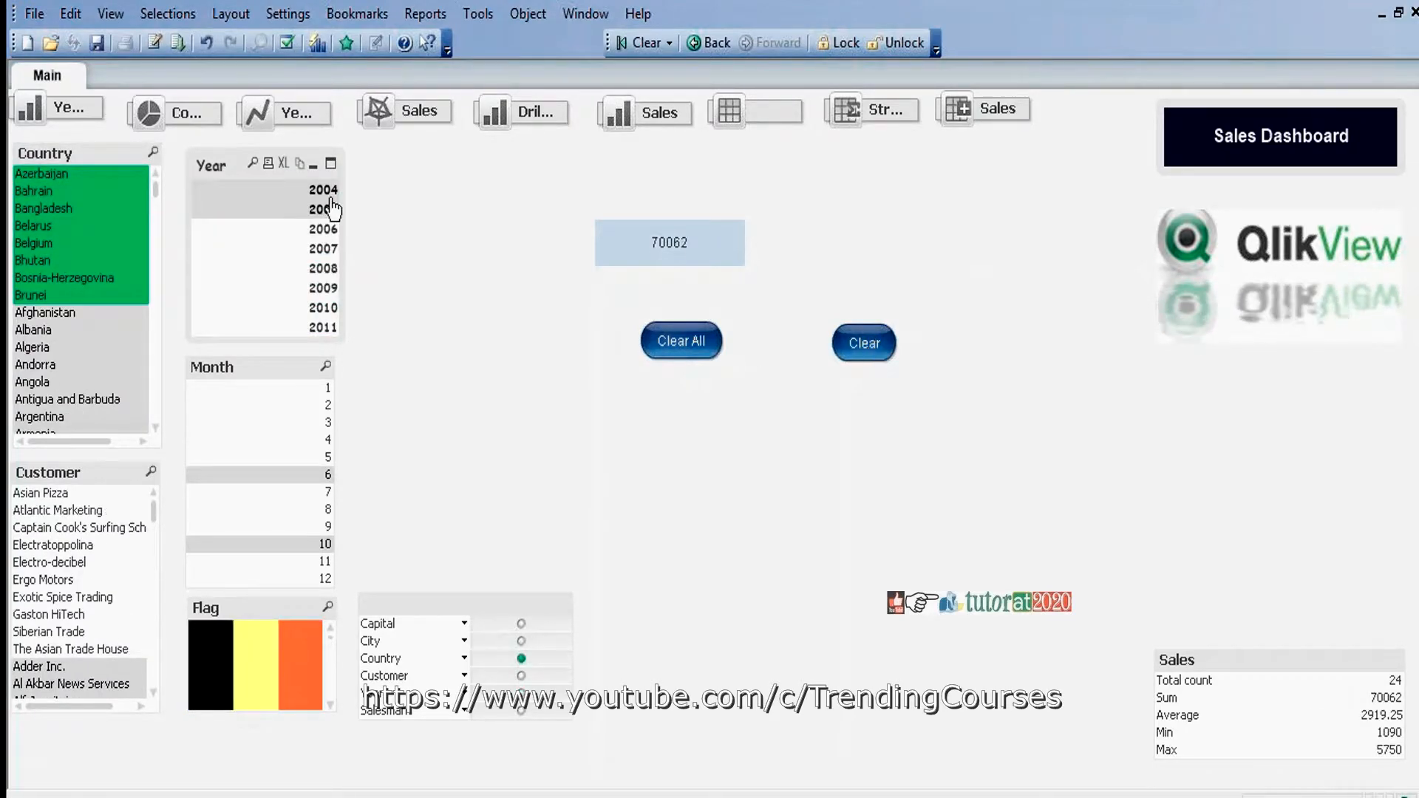
click(692, 340)
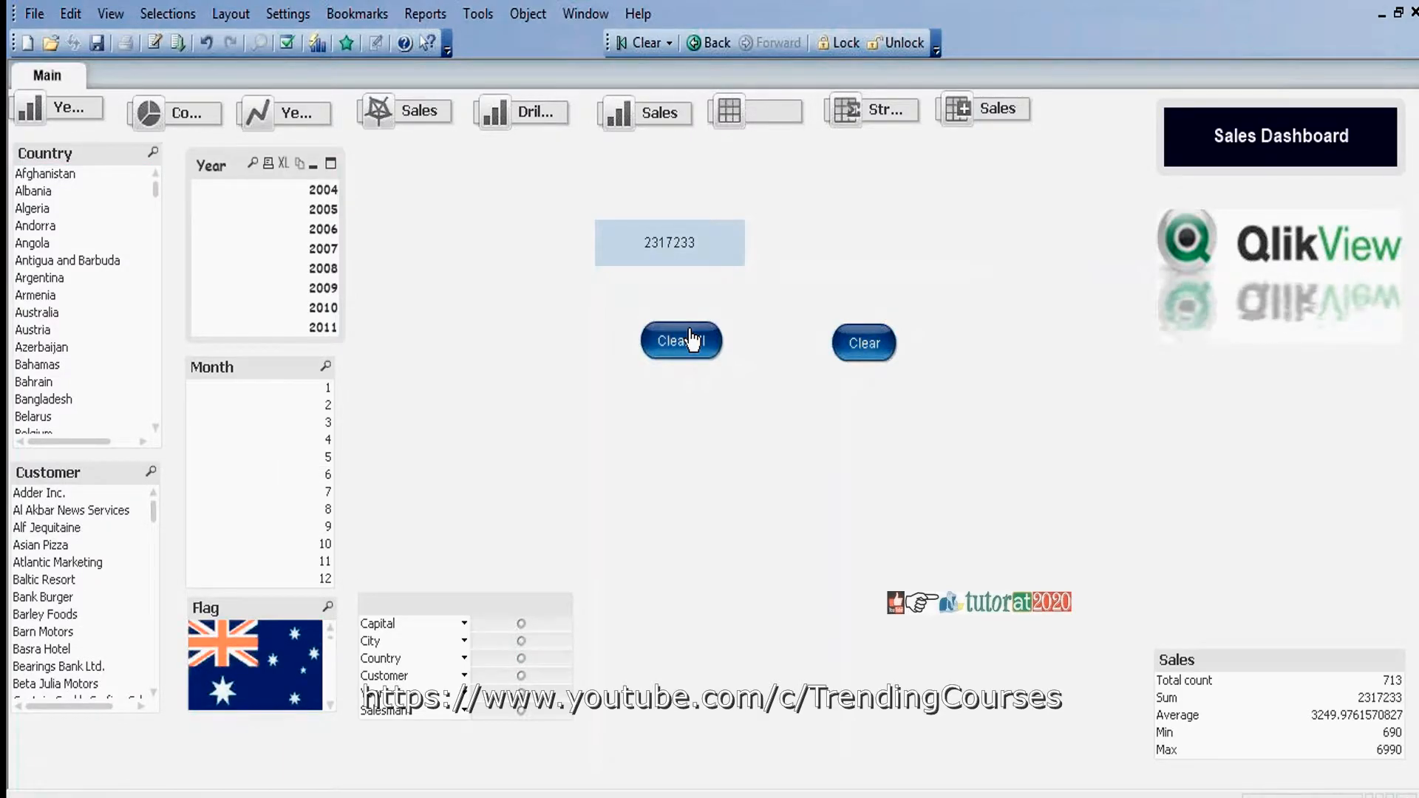